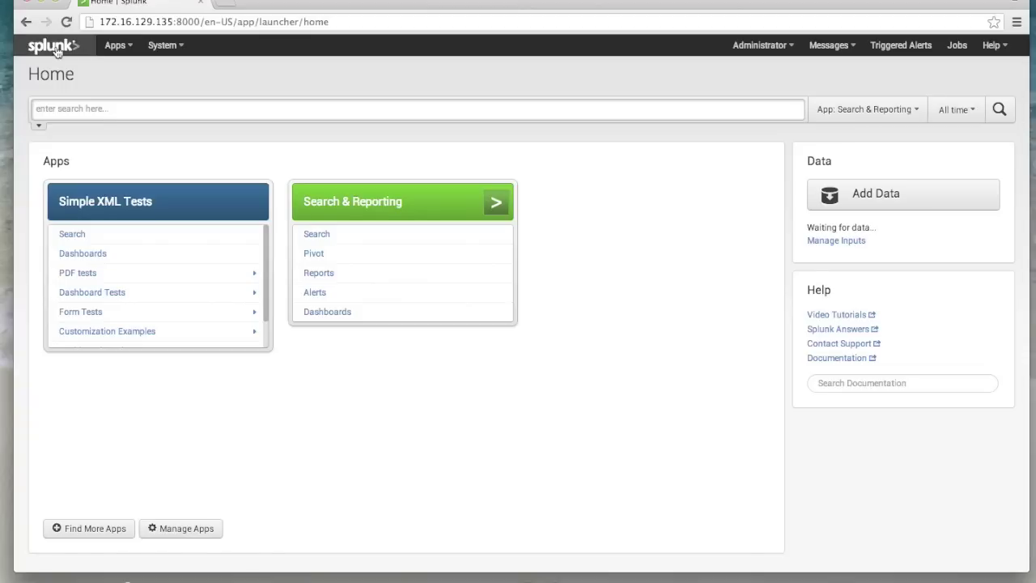
# Go to System > Virtual indexes to list the hadoop provider MyHadoopProvider with its 3 indexes
pyautogui.click(174, 53)
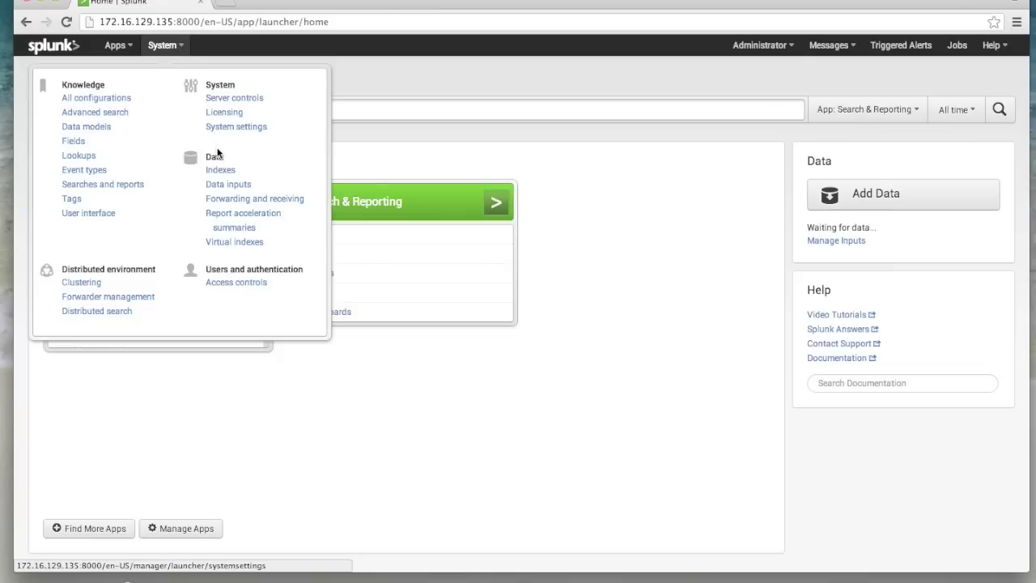
pyautogui.click(241, 245)
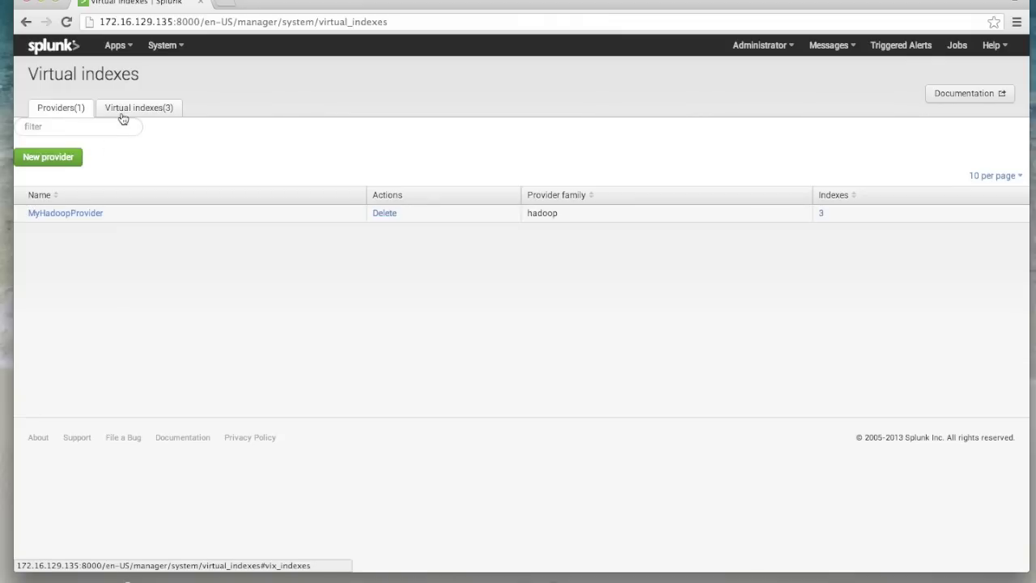
# Review MyHadoopProvider's settings: Java home /usr/java/default, Hadoop home /usr/lib/hadoop, data-node Splunk directory
pyautogui.click(80, 215)
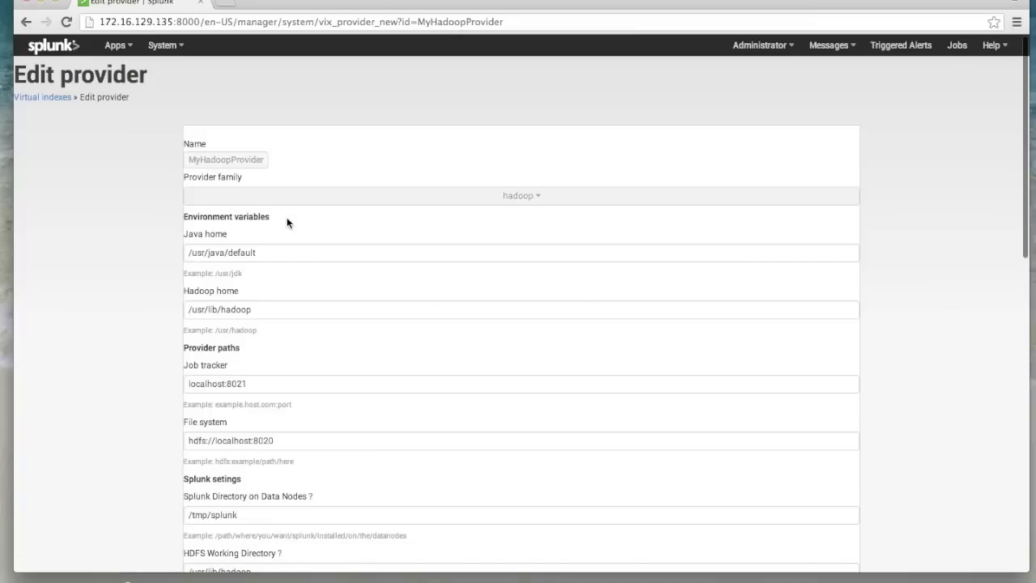
pyautogui.scroll(-2, 286, 217)
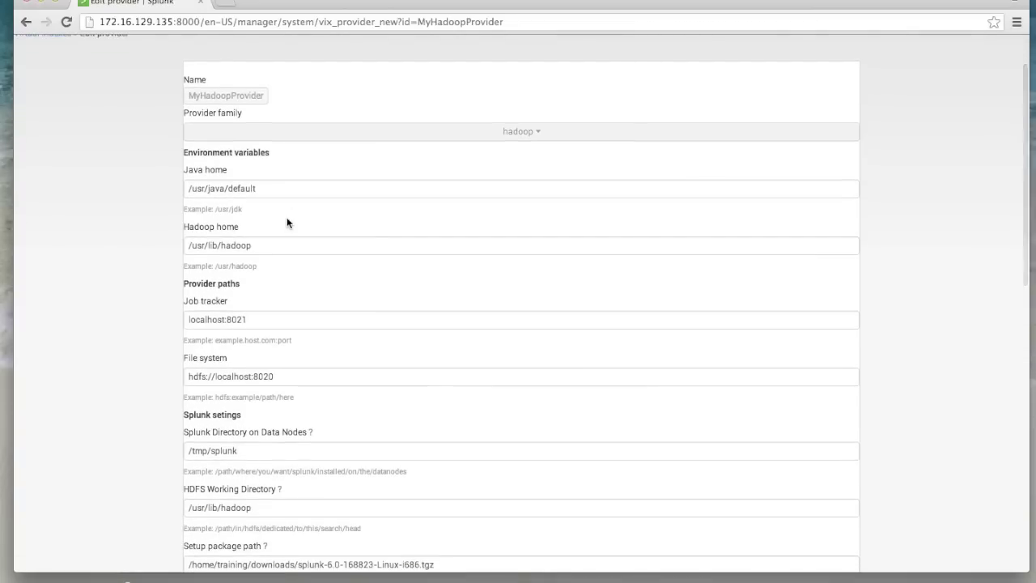
pyautogui.scroll(-2, 275, 239)
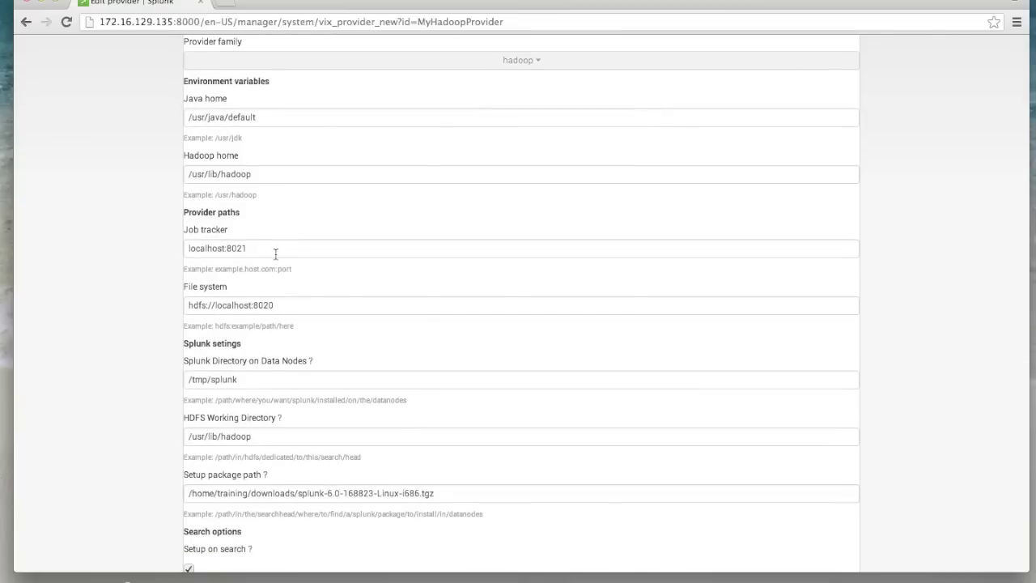
pyautogui.scroll(-1, 300, 298)
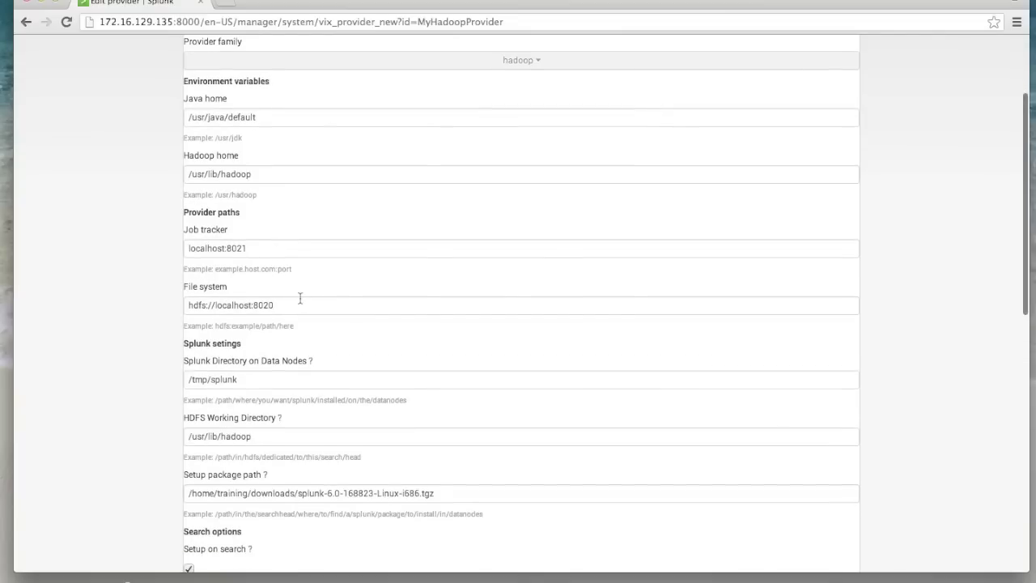
pyautogui.scroll(-5, 299, 299)
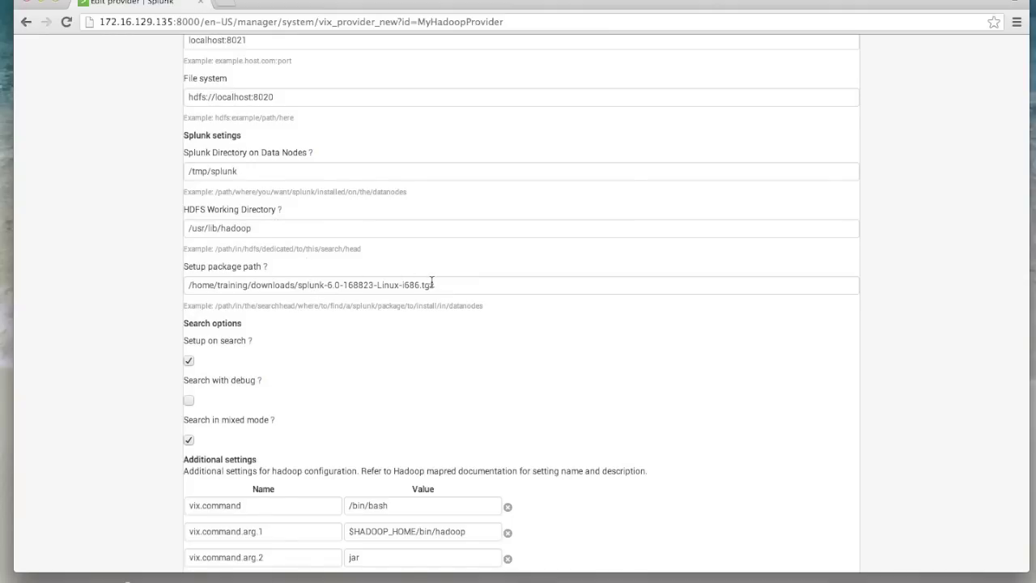
pyautogui.click(241, 173)
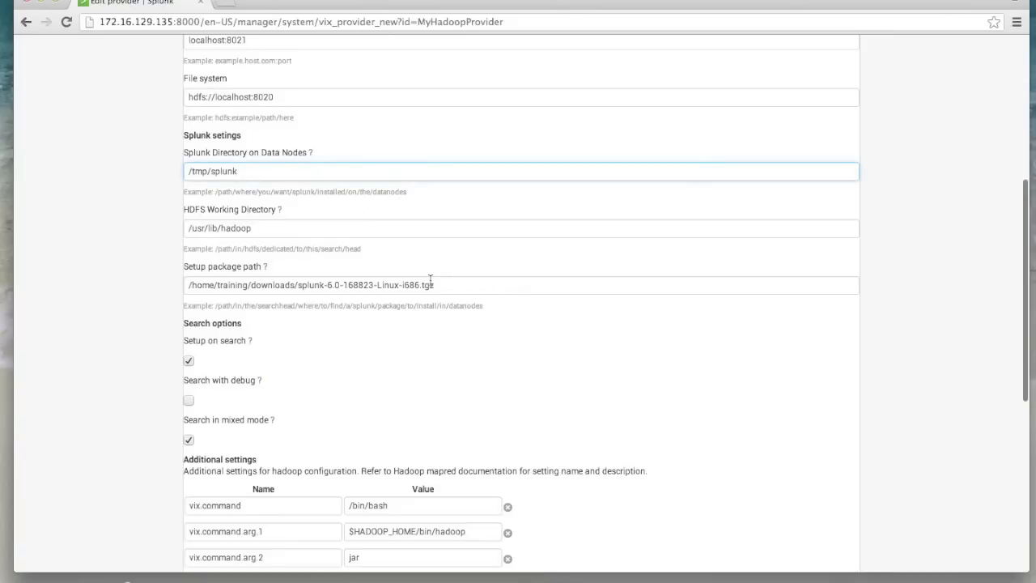
pyautogui.scroll(-5, 431, 284)
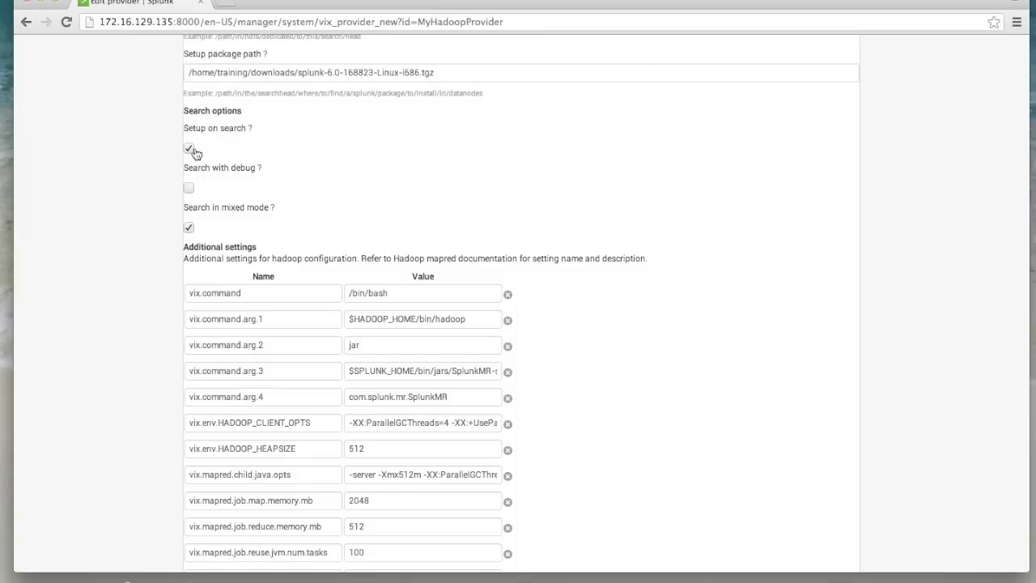
pyautogui.scroll(-1, 267, 219)
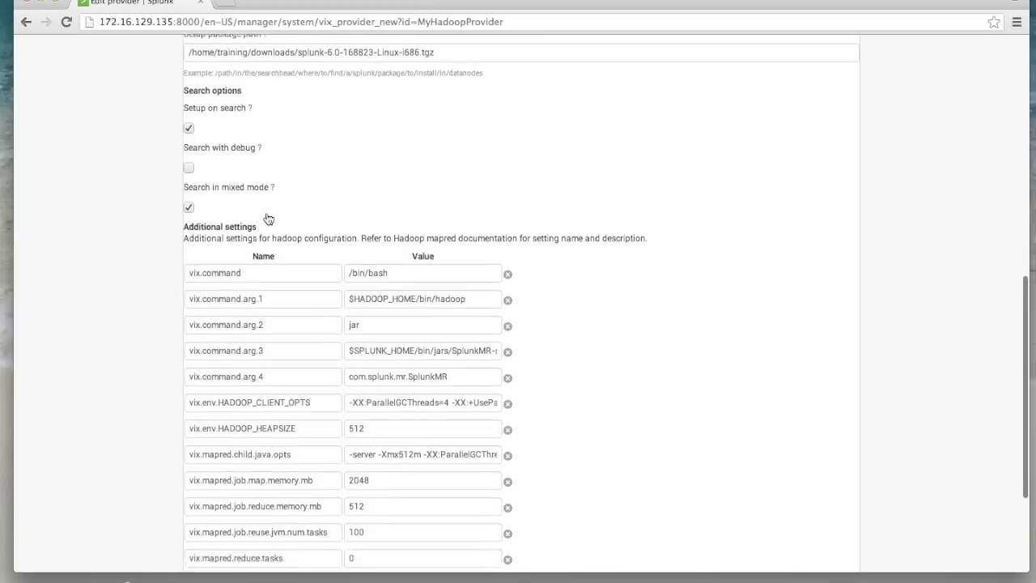
pyautogui.scroll(-4, 268, 218)
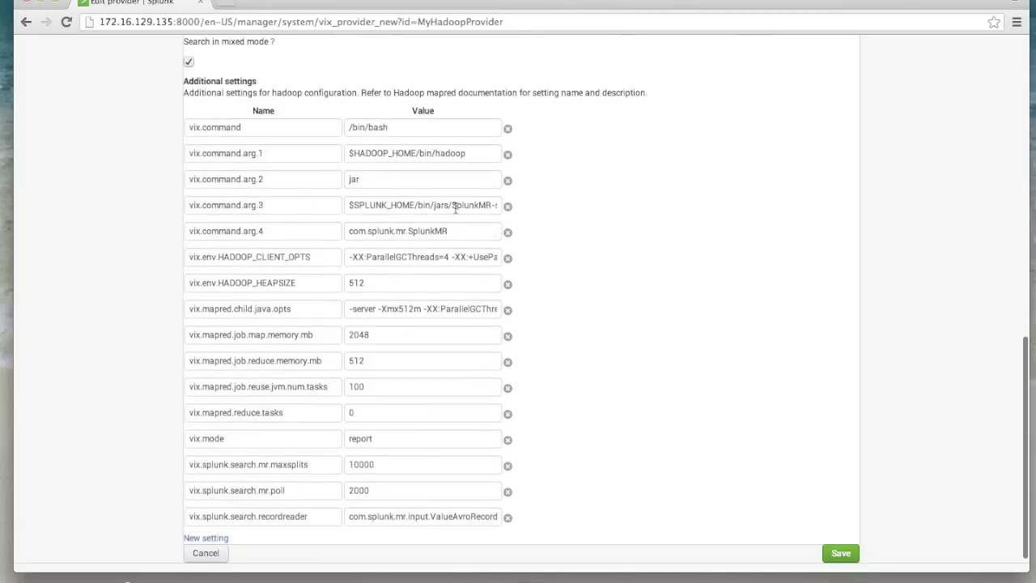
# Inspect the full SplunkMR jar path in vix.command.arg.3, then return to the Virtual indexes page
pyautogui.click(455, 207)
pyautogui.press('Right')
pyautogui.press('Right')
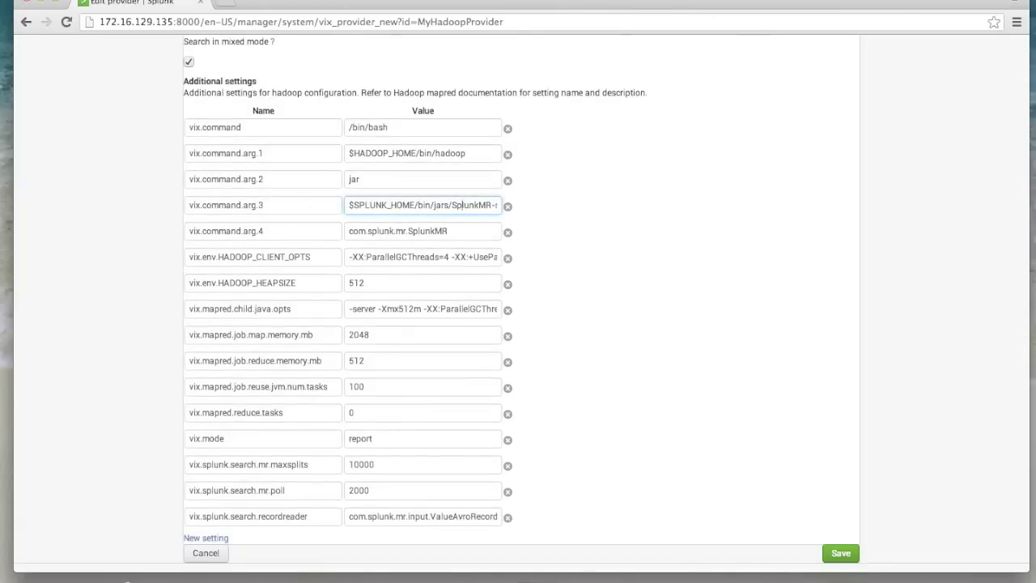
pyautogui.press('End')
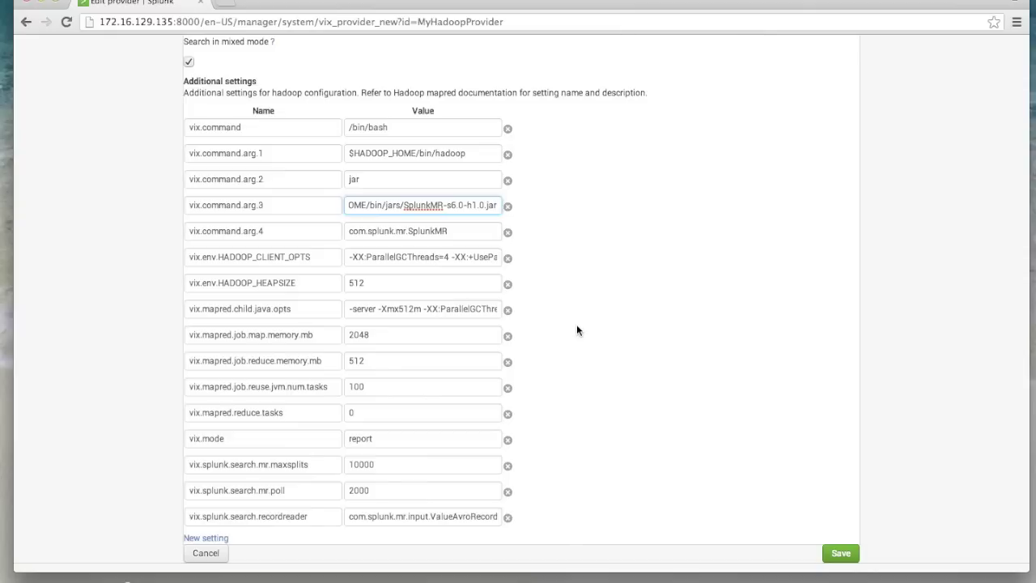
pyautogui.scroll(-1, 576, 324)
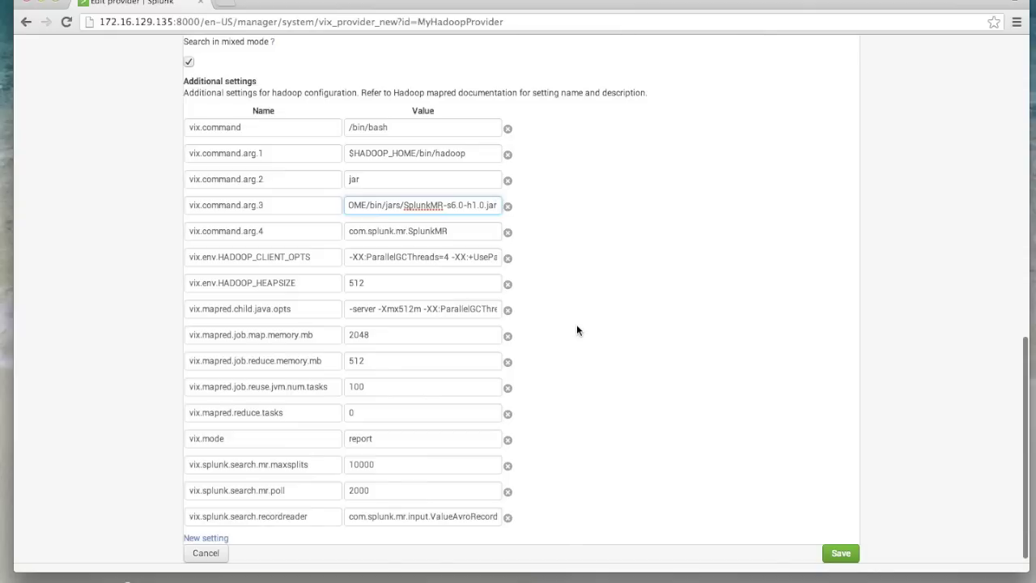
pyautogui.scroll(15, 576, 330)
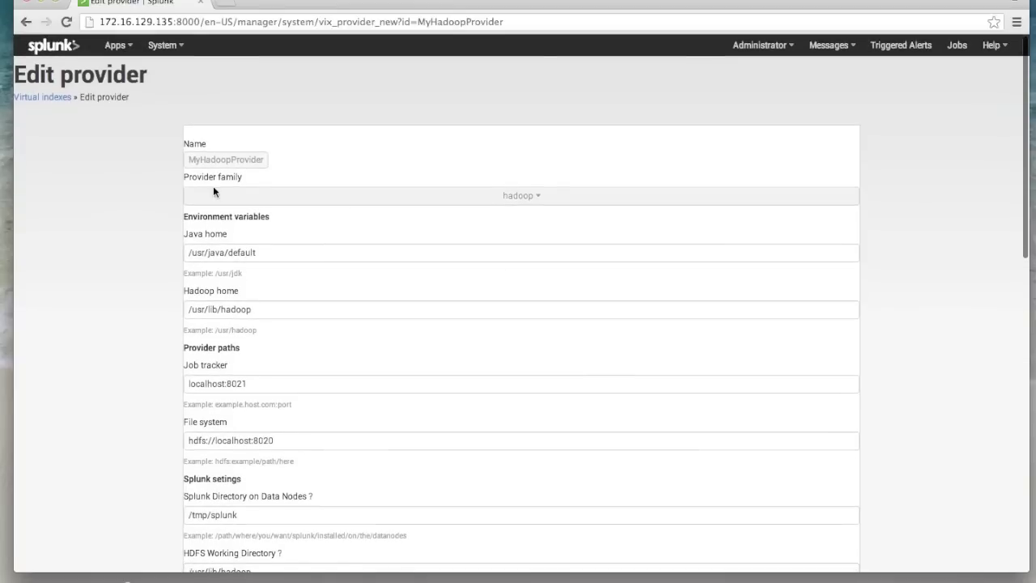
pyautogui.click(52, 98)
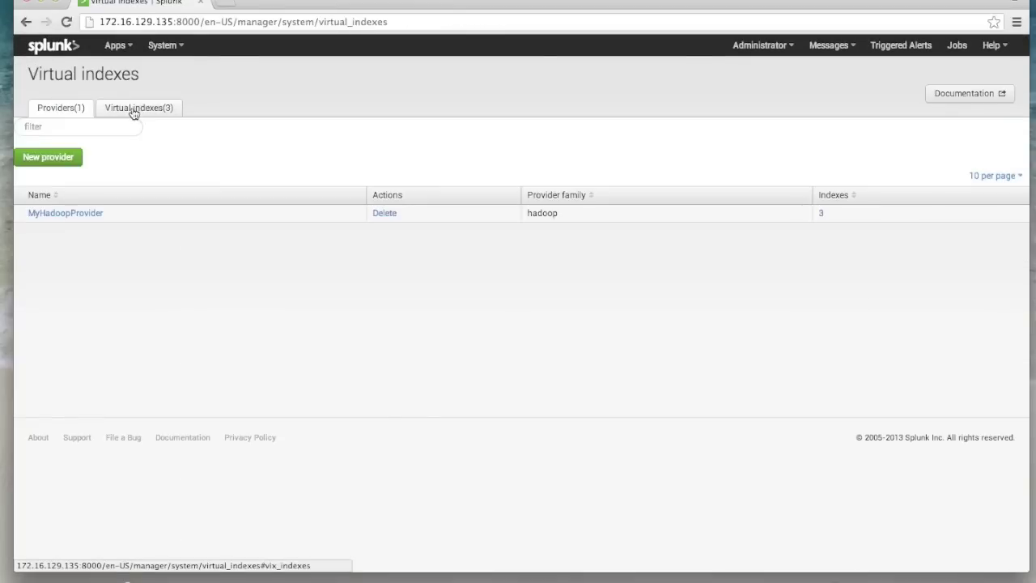
# Open the hadoop_nationalenergy virtual index and toggle Customize timestamp format on, then back off
pyautogui.click(133, 111)
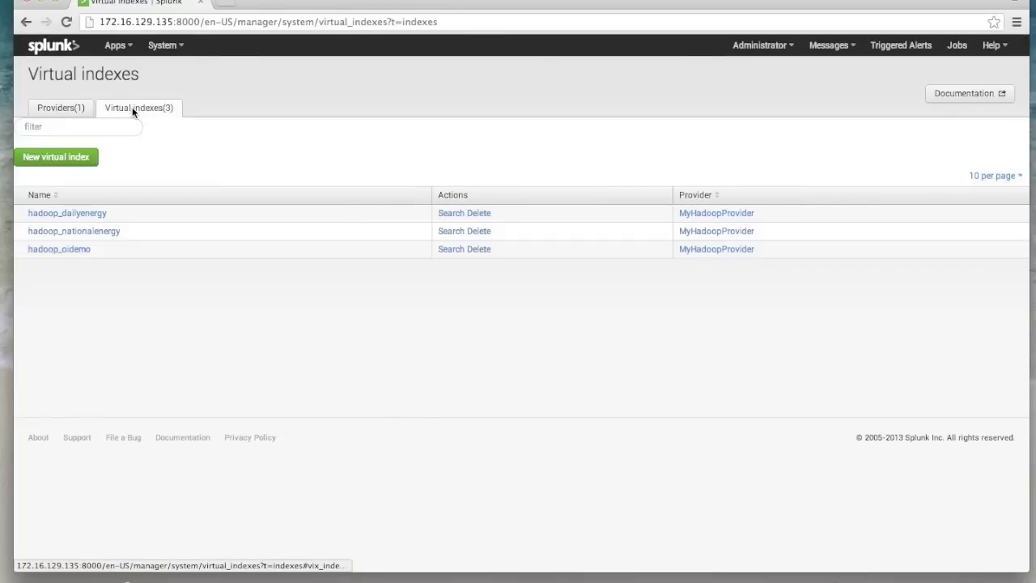
pyautogui.click(104, 233)
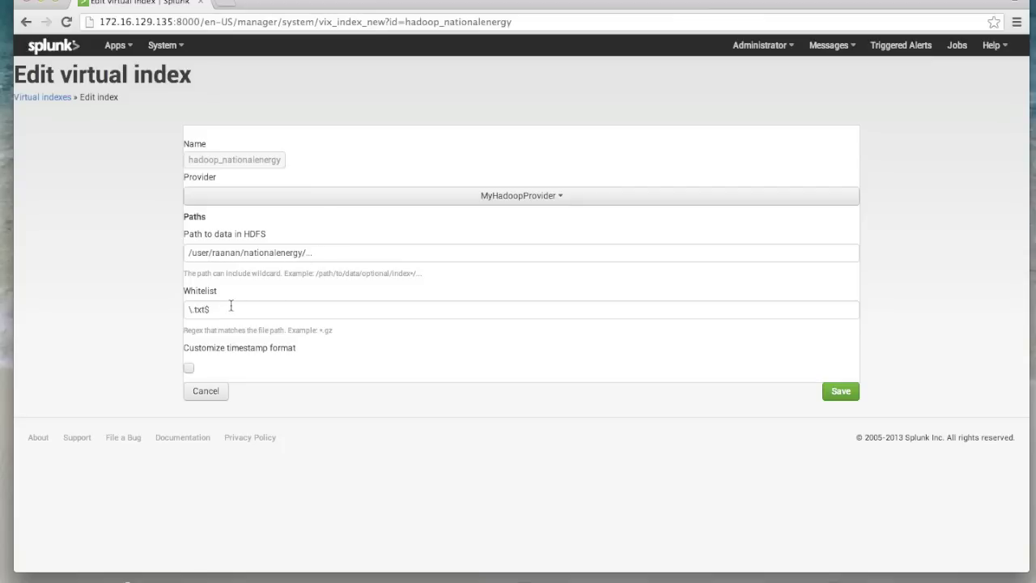
pyautogui.click(191, 371)
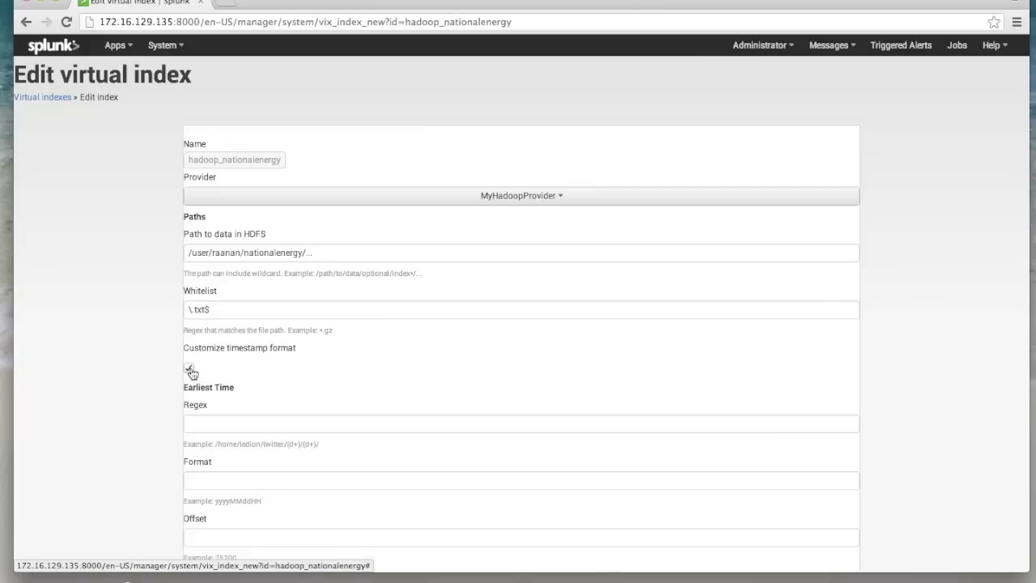
pyautogui.scroll(-3, 359, 352)
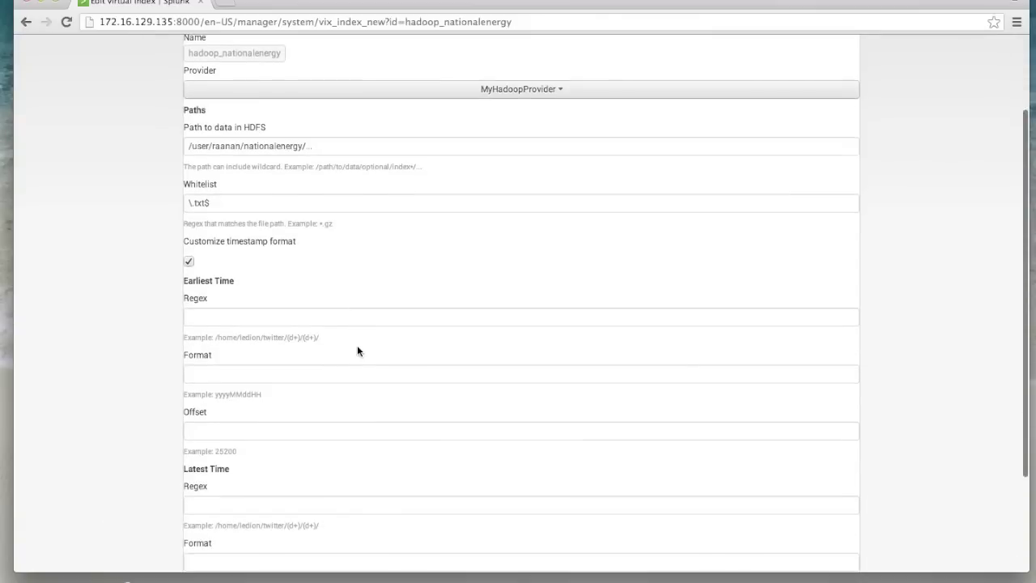
pyautogui.scroll(-4, 357, 350)
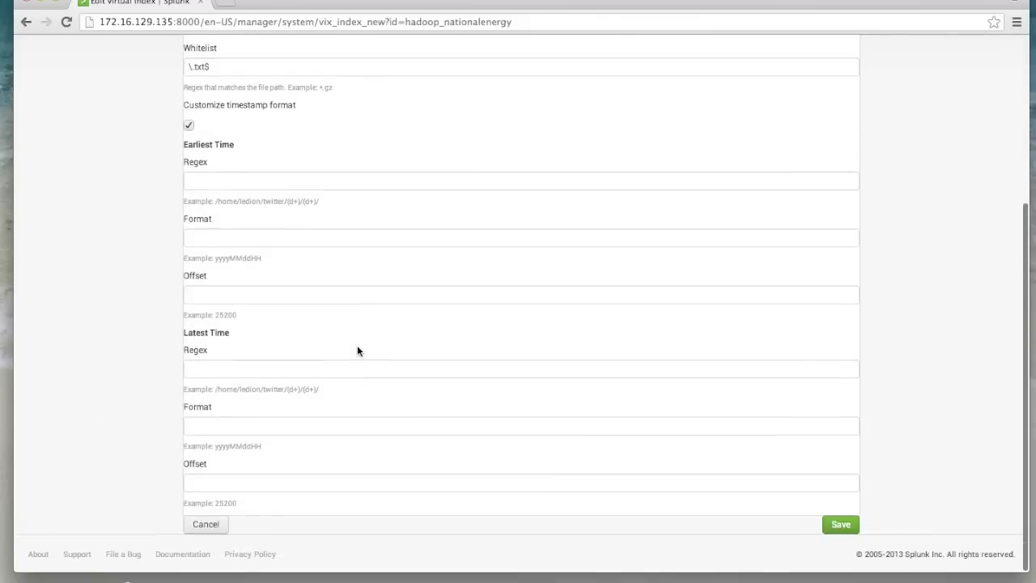
pyautogui.scroll(7, 358, 352)
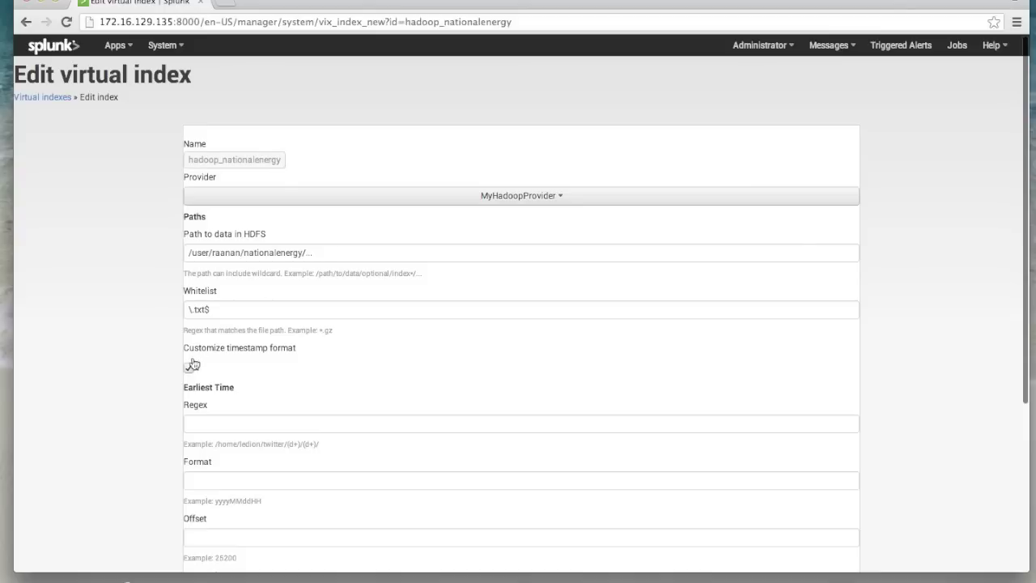
pyautogui.click(188, 369)
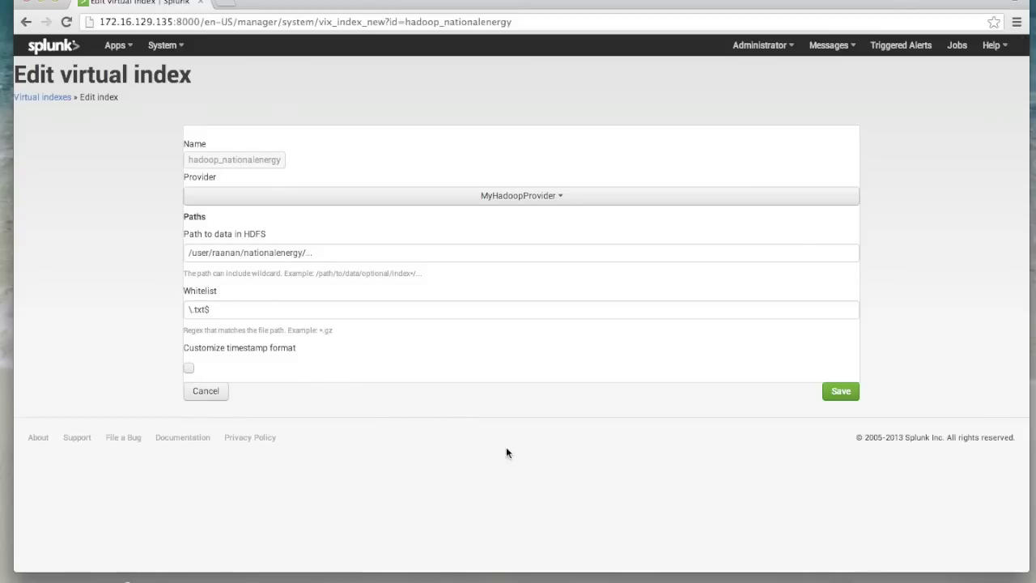
# Switch to the terminal to show the energy demo's props.conf with the national-energy-hadoop XML line-breaking settings
pyautogui.click(669, 567)
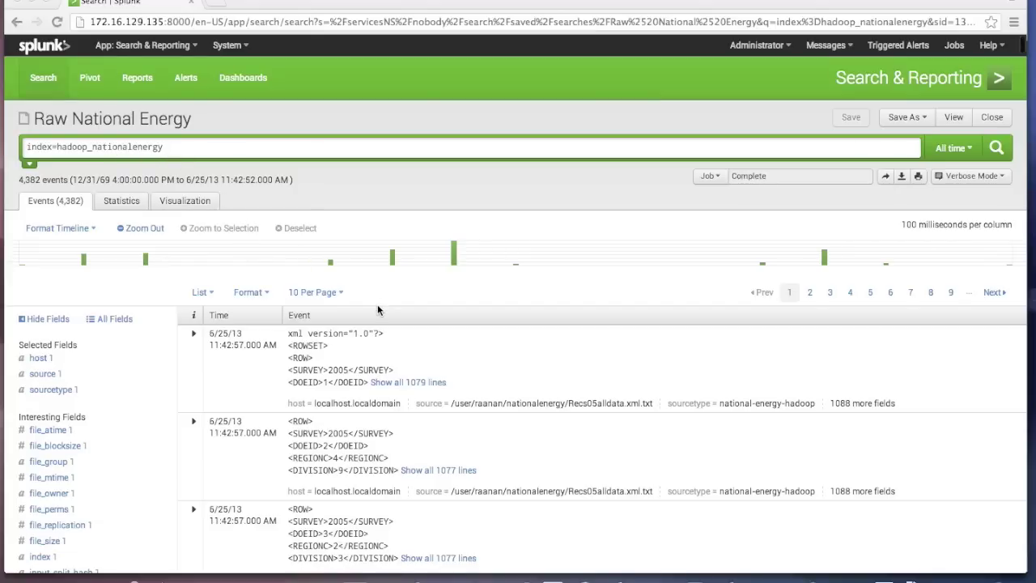
# Browse the 4,382 events, check ROW.AGECENAC's values, and start appending '| stats count by' to the search
pyautogui.scroll(-3, 377, 310)
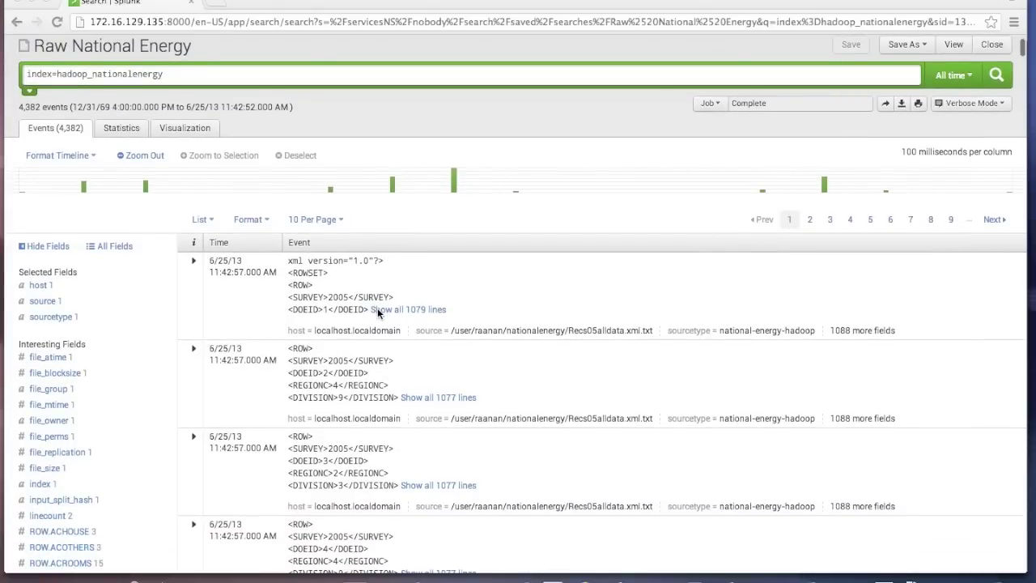
pyautogui.scroll(-9, 375, 342)
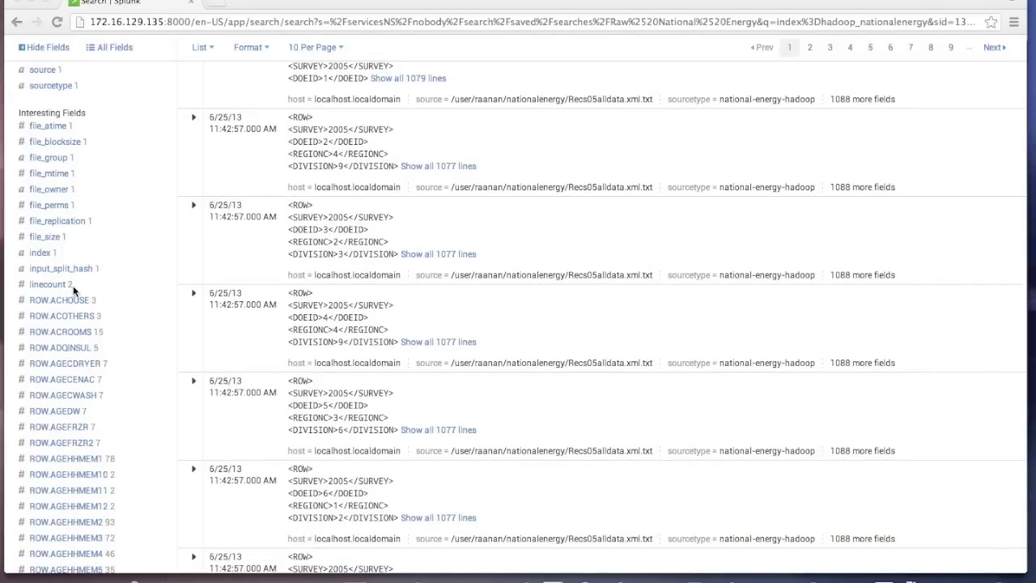
pyautogui.click(81, 384)
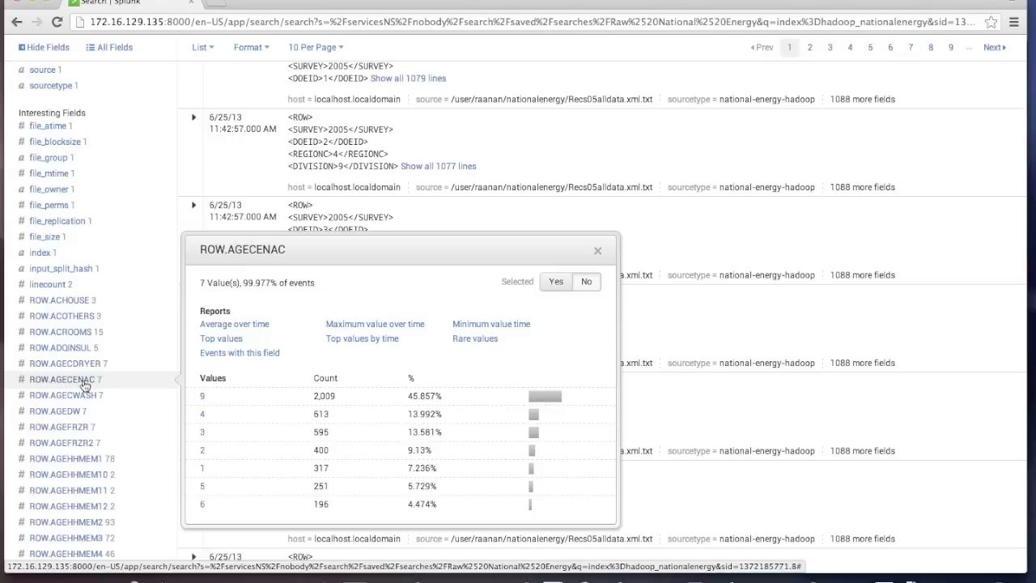
pyautogui.scroll(1, 459, 151)
pyautogui.scroll(5, 460, 155)
pyautogui.click(458, 150)
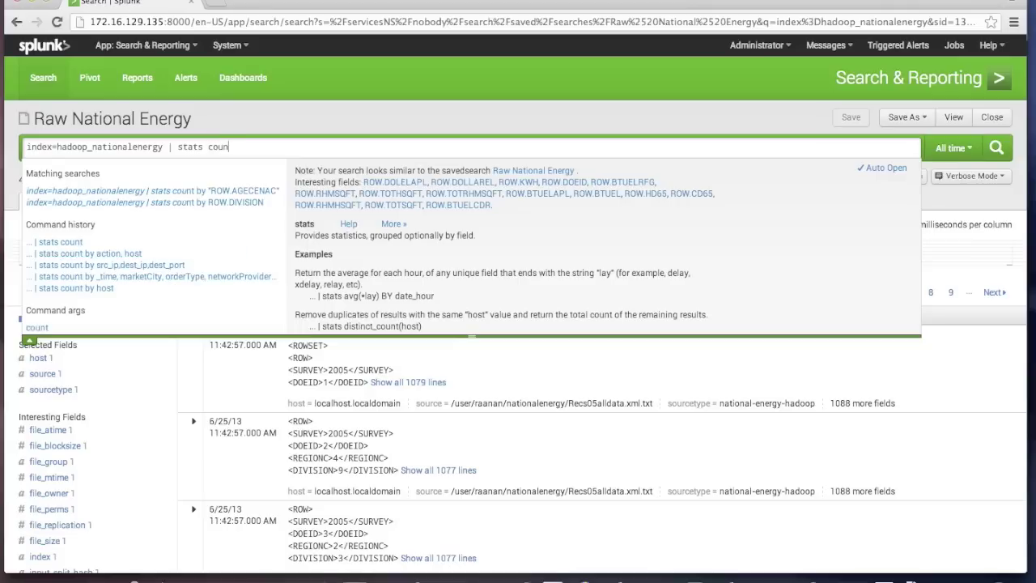
pyautogui.write('t by')
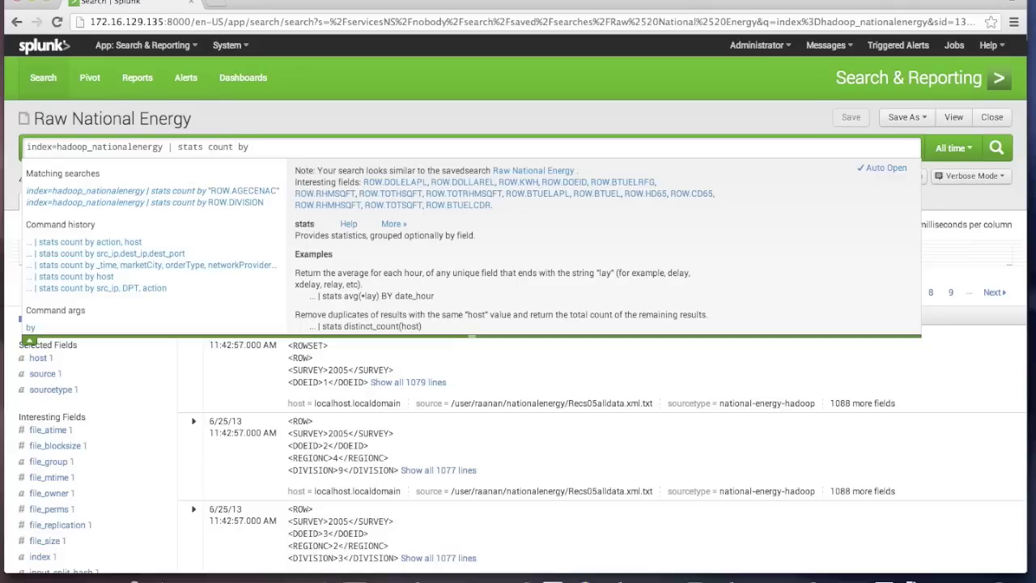
# Run the count by ROW.AGECENAC, view it as statistics and a column chart, then open Reports
pyautogui.click(241, 195)
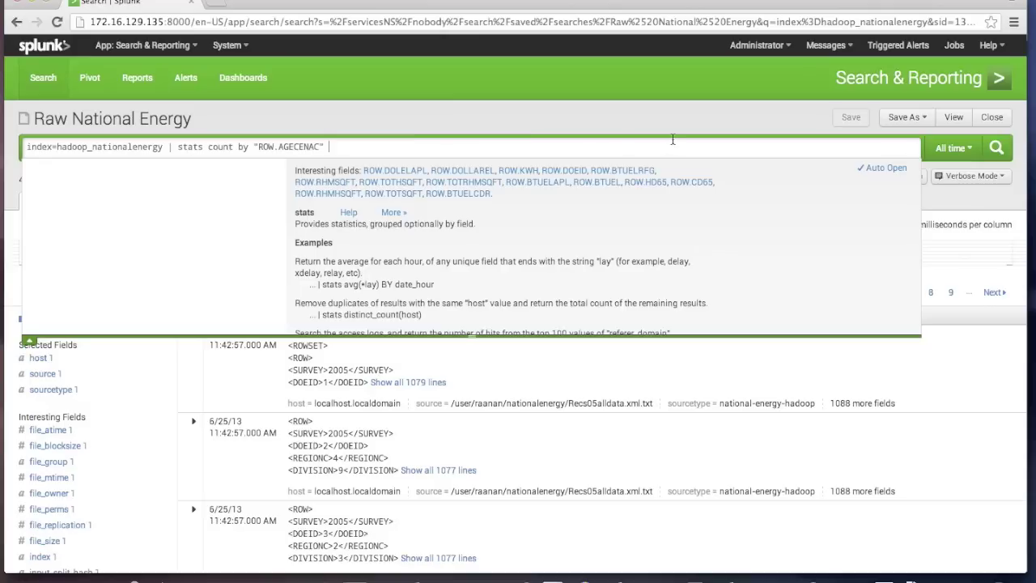
pyautogui.click(997, 149)
pyautogui.scroll(-2, 925, 157)
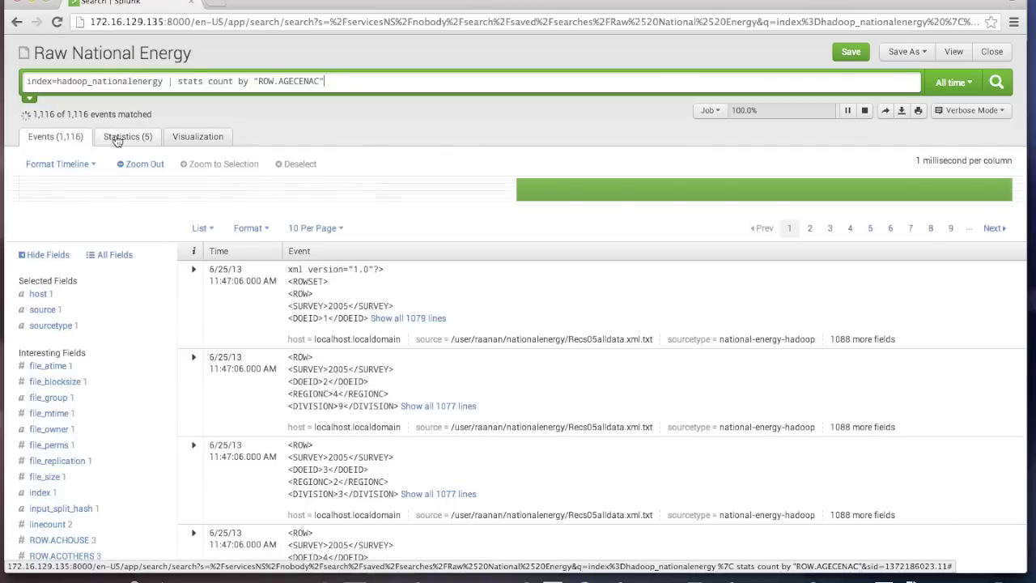
pyautogui.click(122, 137)
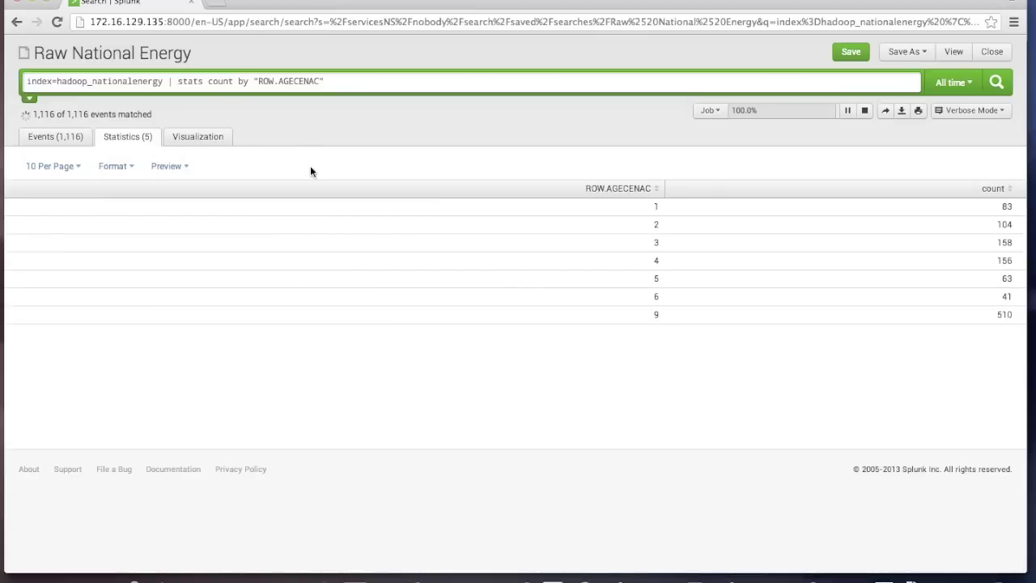
pyautogui.click(199, 138)
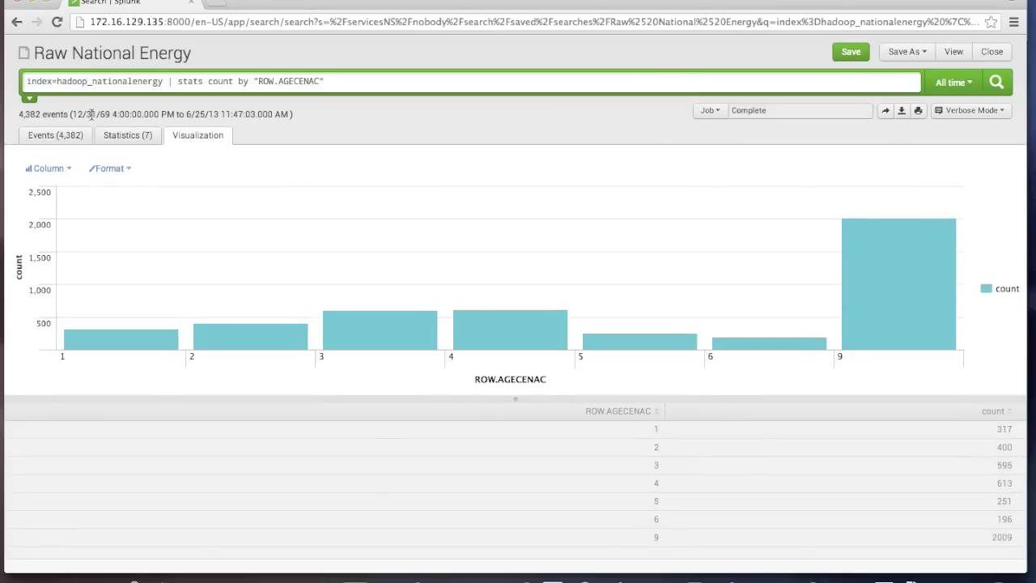
pyautogui.click(144, 80)
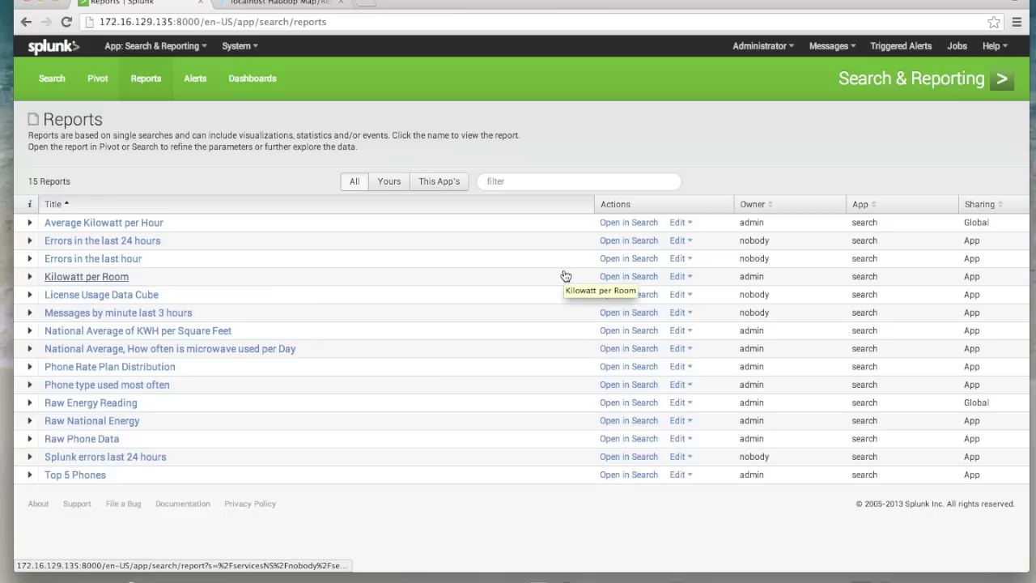
# Open the National Average of KWH per Square Feet report in Search and rerun it in Smart Mode
pyautogui.click(614, 335)
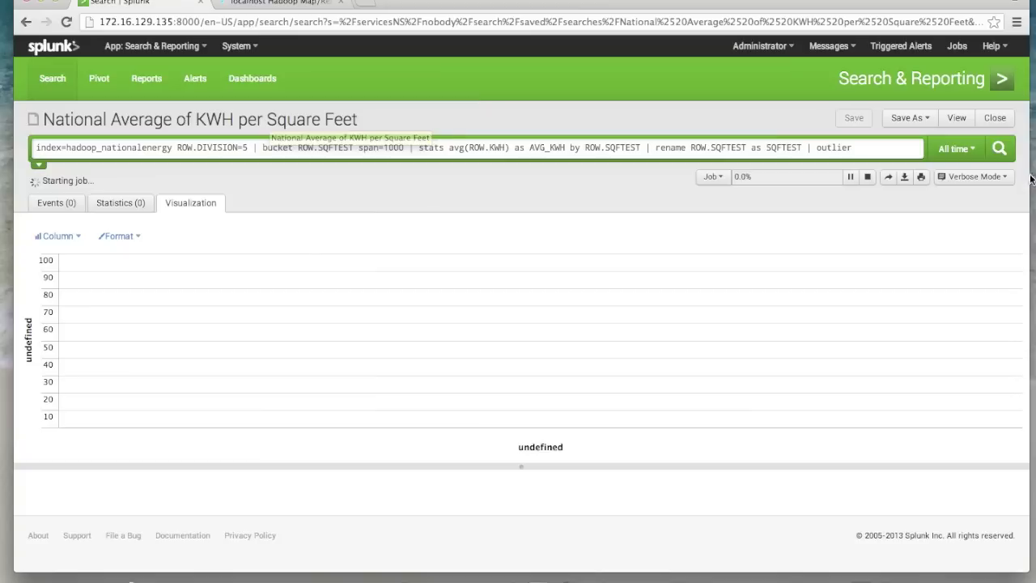
pyautogui.click(1004, 179)
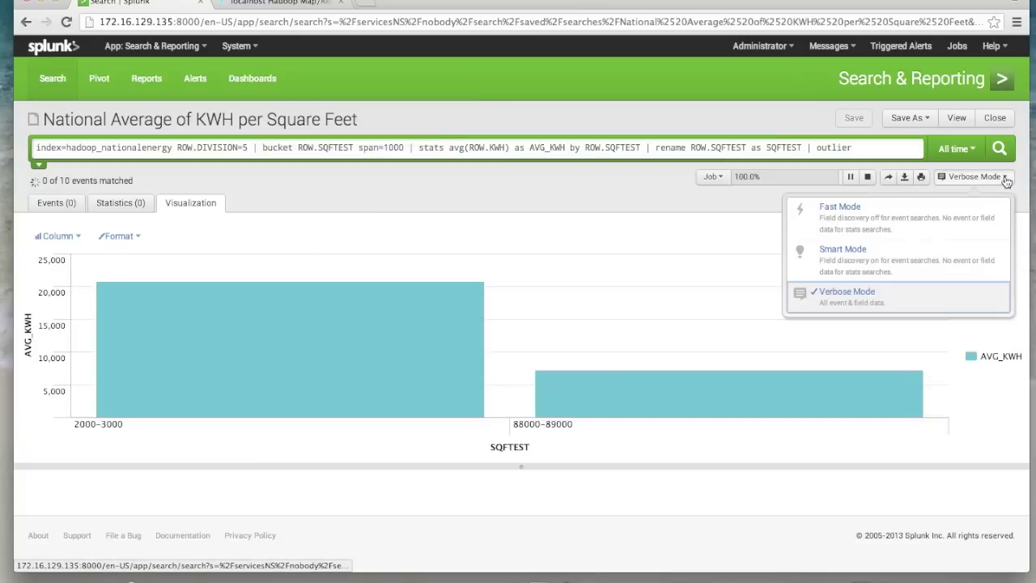
pyautogui.click(913, 257)
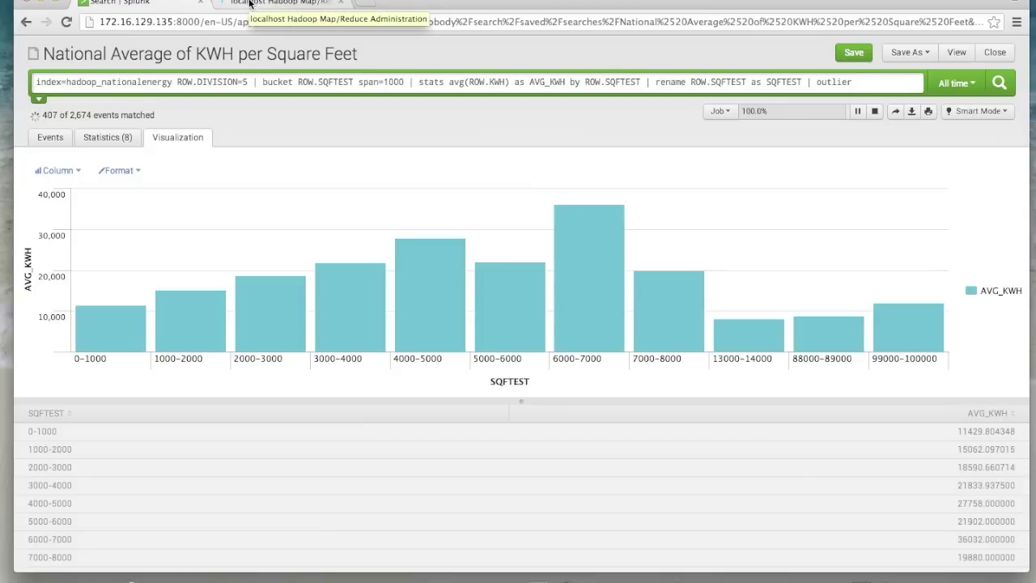
# Switch to the Hadoop Map/Reduce Administration page and scroll through its job table
pyautogui.click(249, 4)
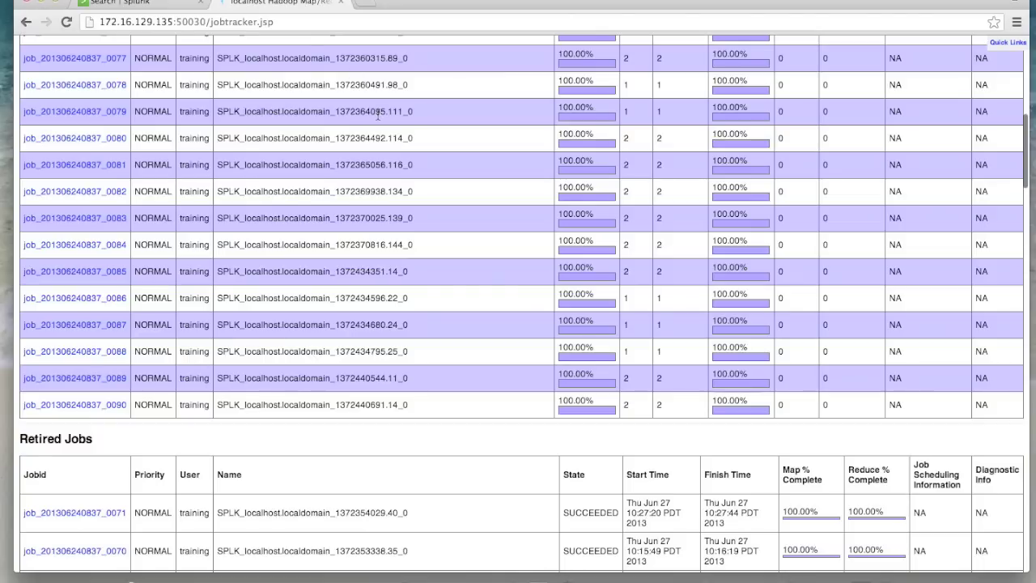
pyautogui.scroll(-1, 377, 116)
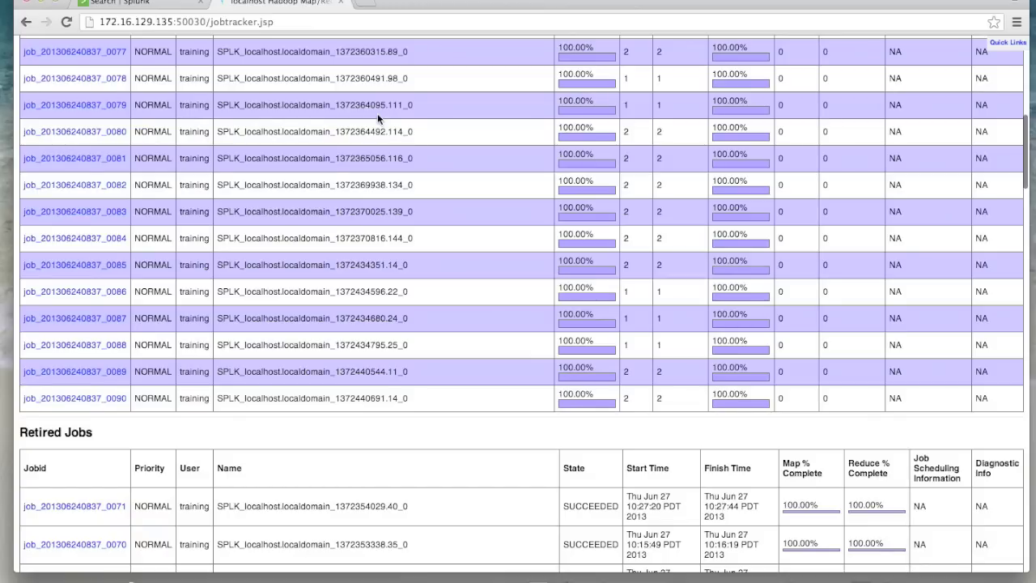
pyautogui.scroll(15, 377, 117)
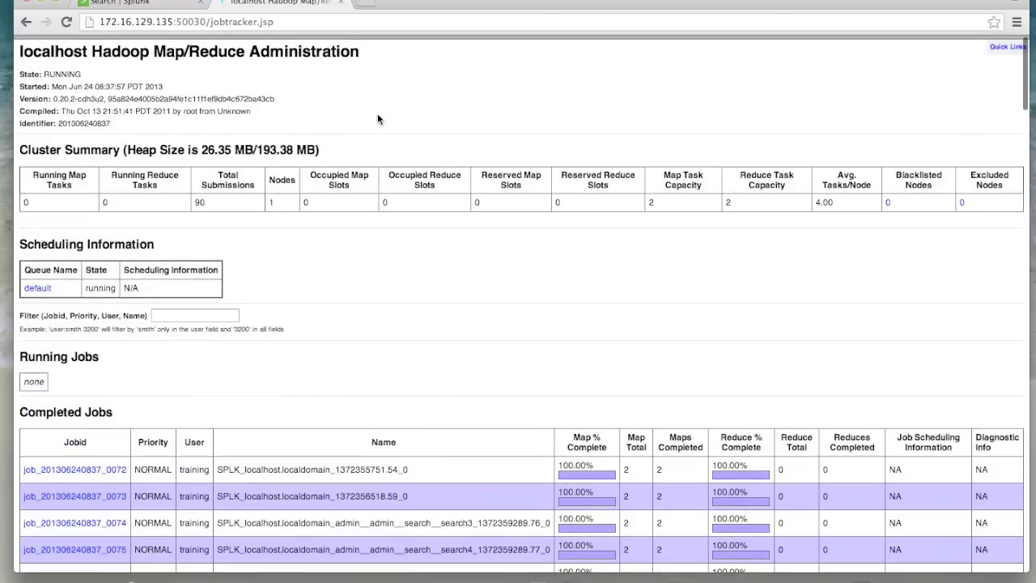
pyautogui.scroll(-5, 377, 119)
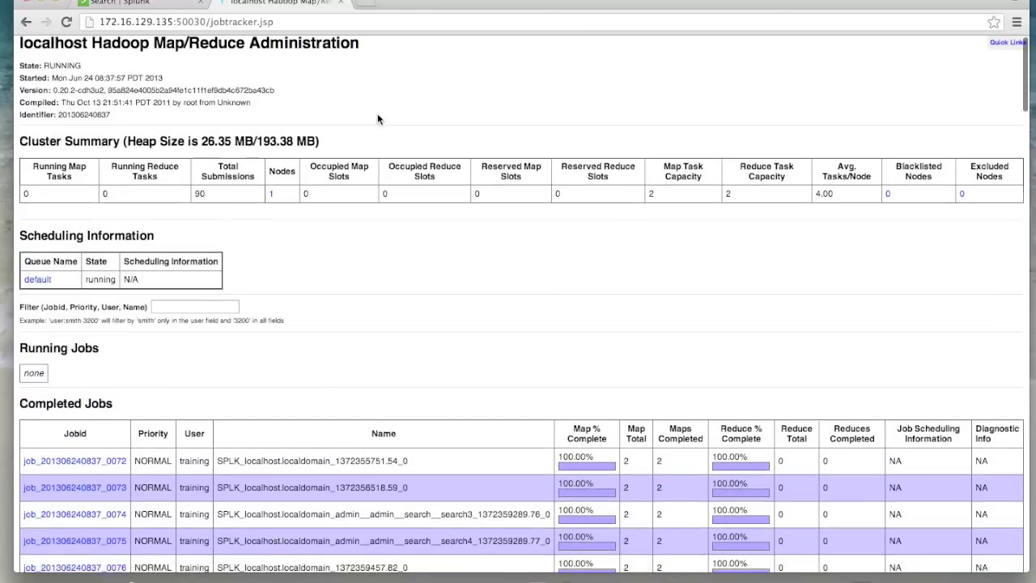
pyautogui.scroll(-10, 380, 125)
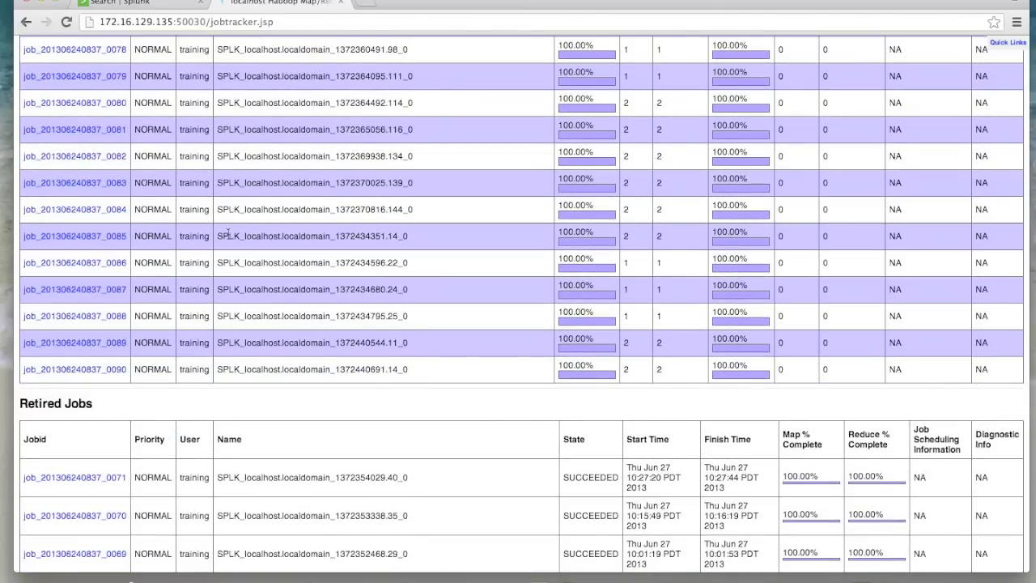
pyautogui.scroll(1, 223, 211)
pyautogui.scroll(11, 223, 212)
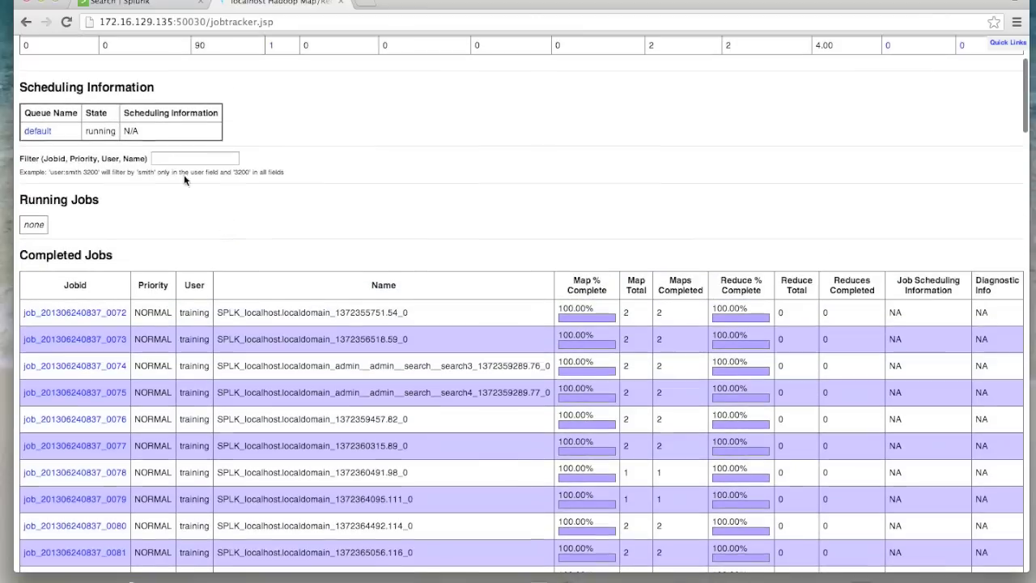
pyautogui.scroll(4, 143, 120)
pyautogui.scroll(-1, 136, 114)
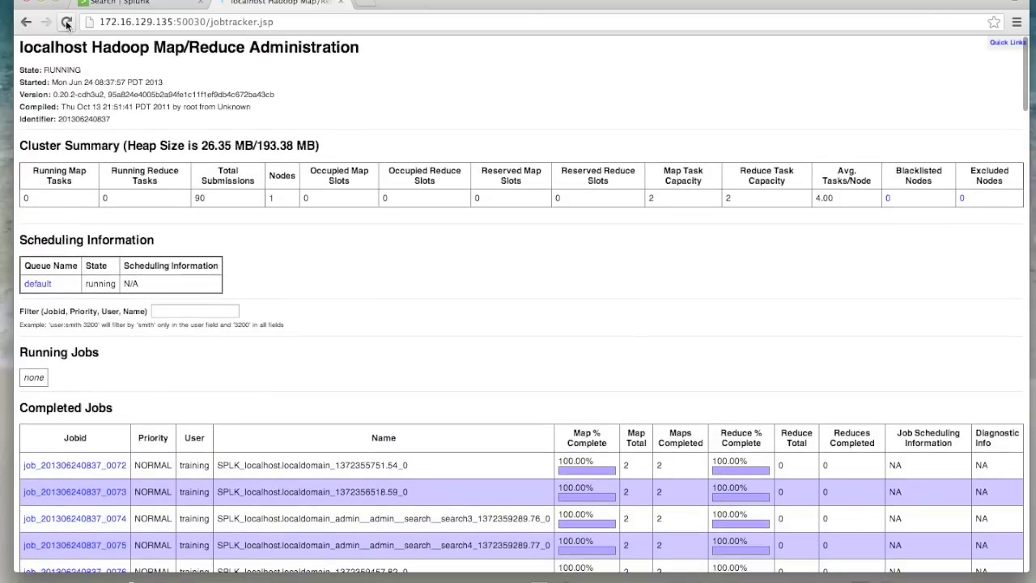
pyautogui.click(66, 22)
pyautogui.scroll(-4, 268, 76)
pyautogui.scroll(-13, 270, 94)
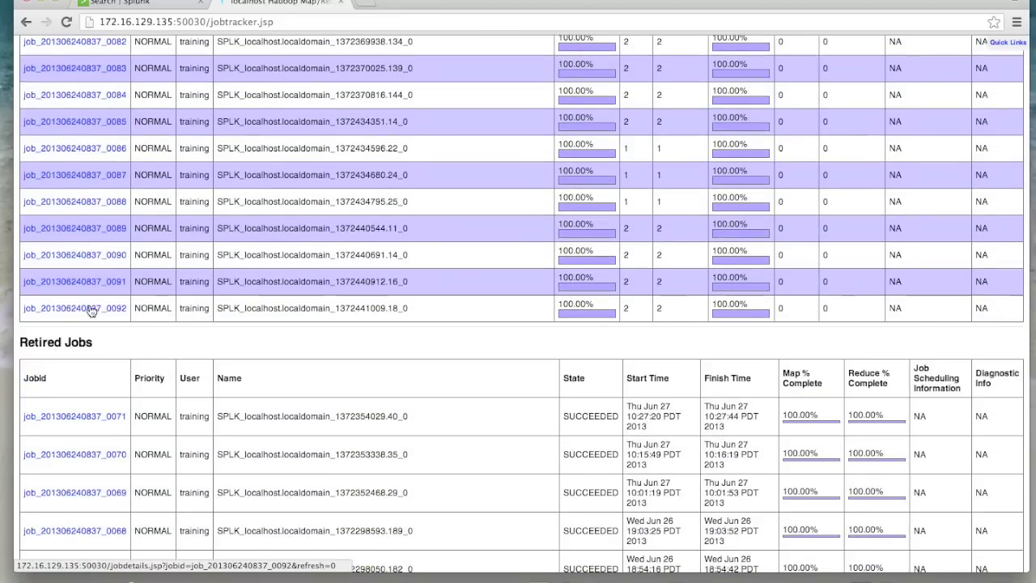
pyautogui.click(91, 308)
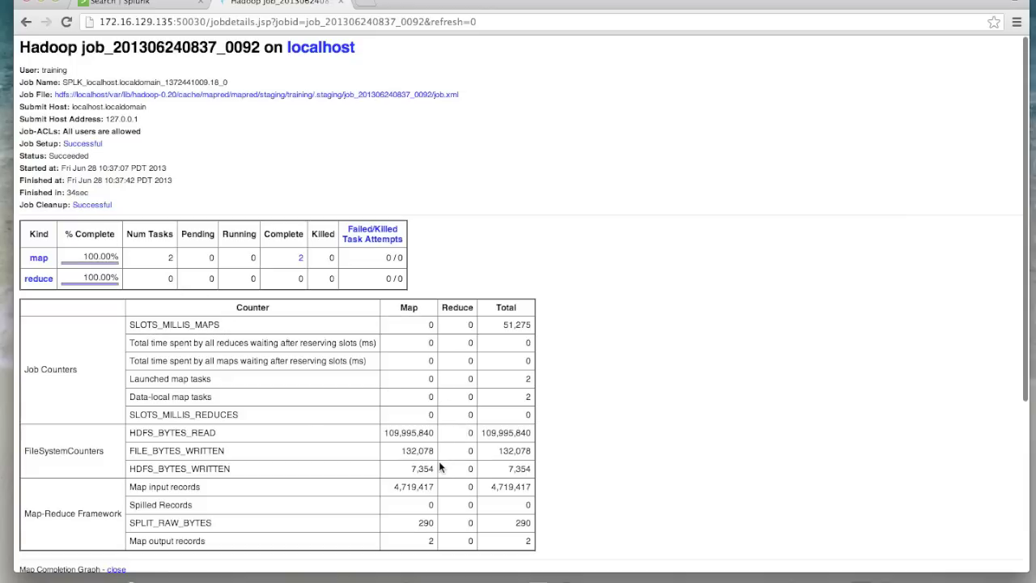
pyautogui.scroll(-3, 439, 463)
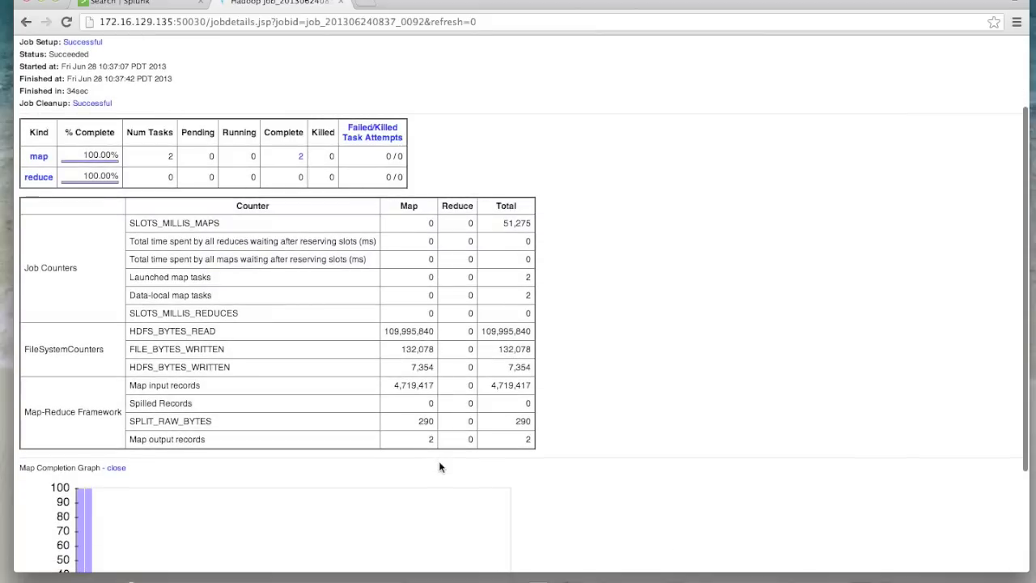
pyautogui.scroll(-4, 441, 474)
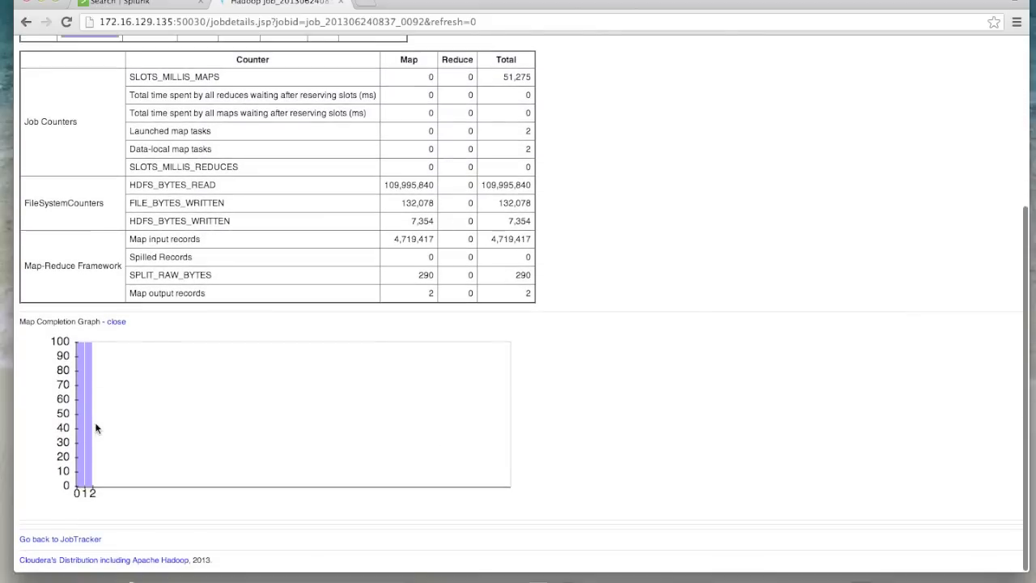
pyautogui.scroll(7, 674, 373)
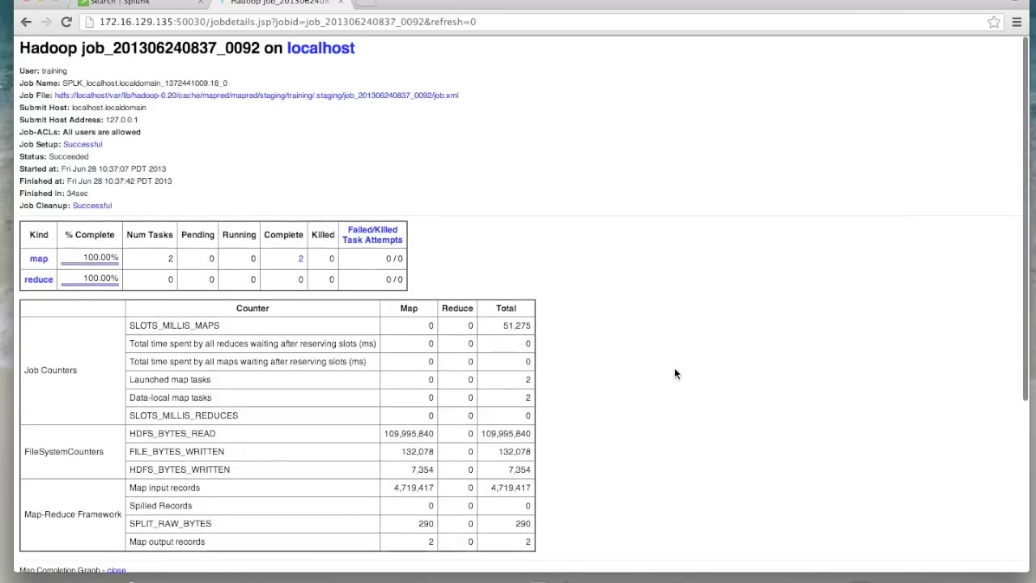
# Back in Splunk, inspect the KWH report's search job and scroll through its execution costs and properties
pyautogui.click(172, 3)
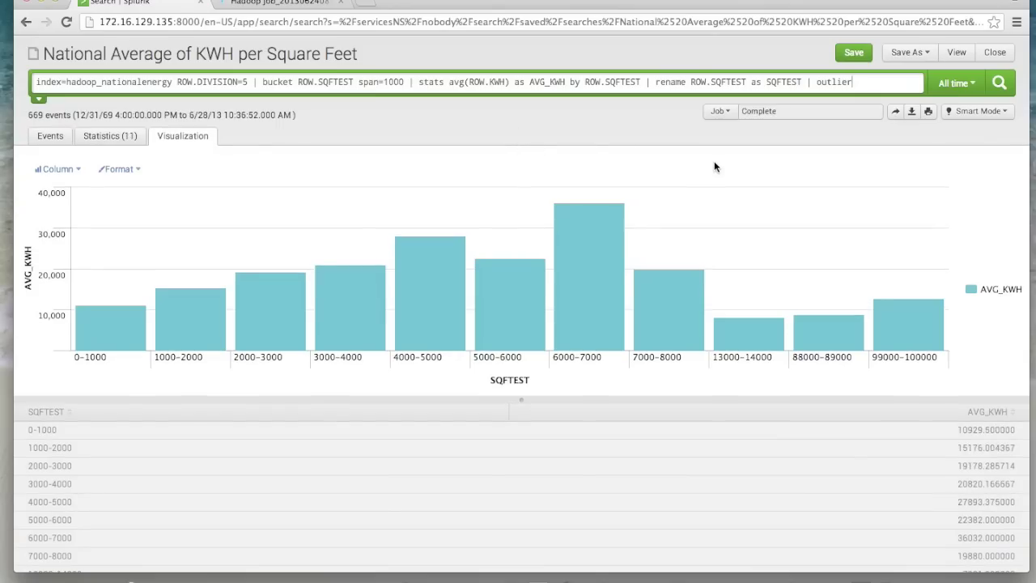
pyautogui.click(728, 113)
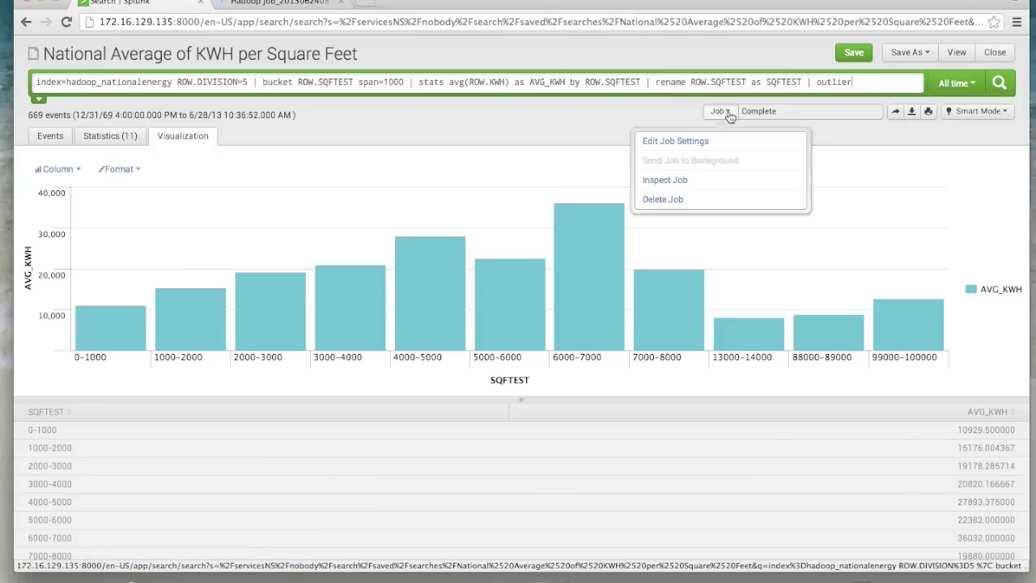
pyautogui.click(670, 180)
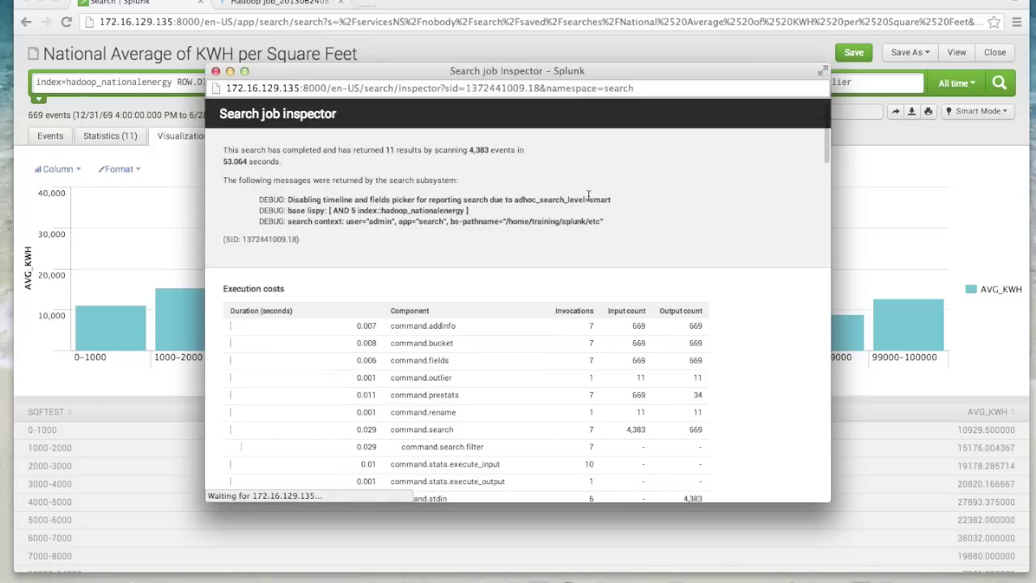
pyautogui.scroll(-20, 588, 194)
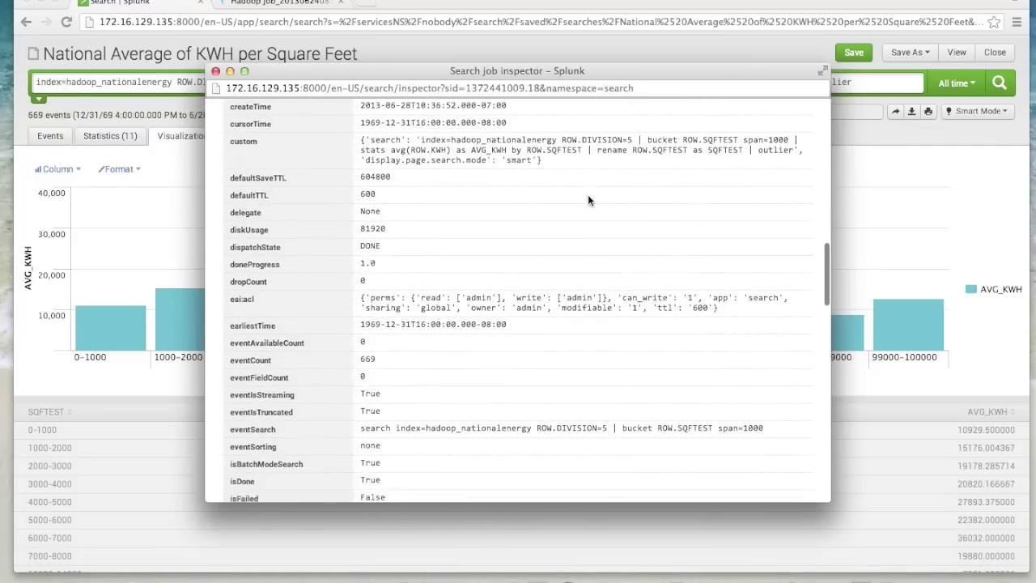
pyautogui.scroll(-10, 597, 207)
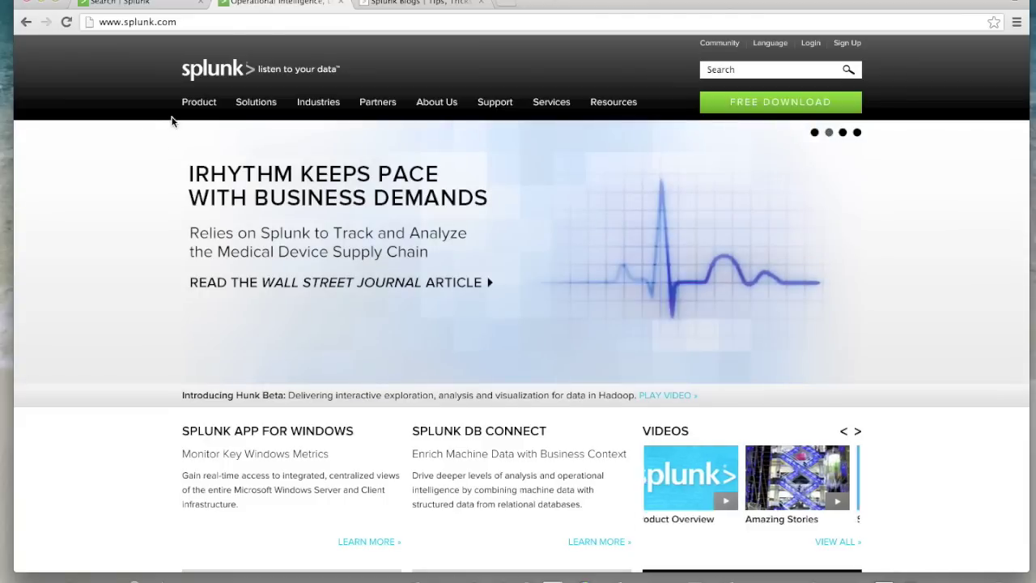
# Browse the Hunk Beta product page under Solutions > Big Data, then return to Splunk Blogs
pyautogui.moveTo(239, 104)
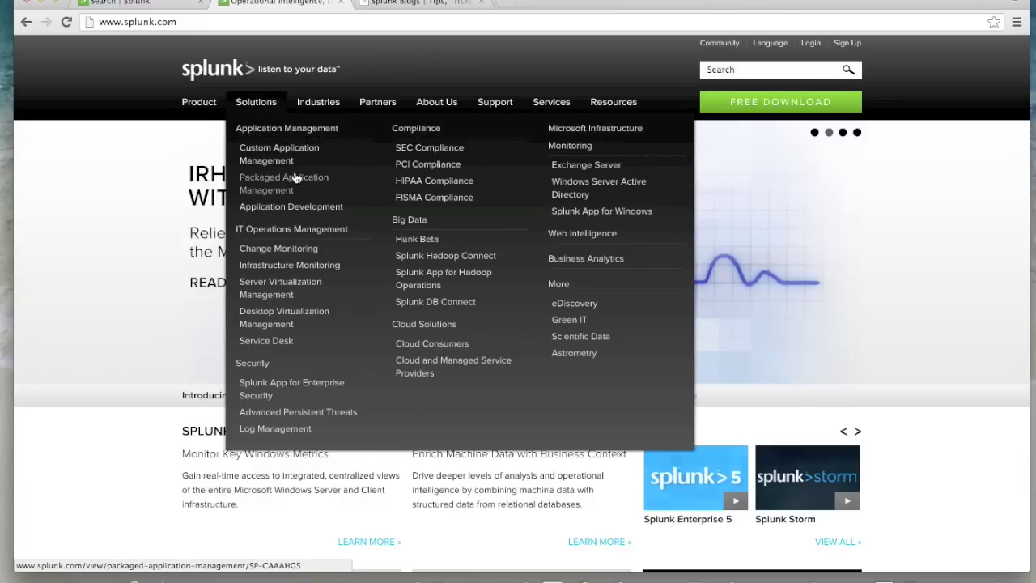
pyautogui.click(410, 243)
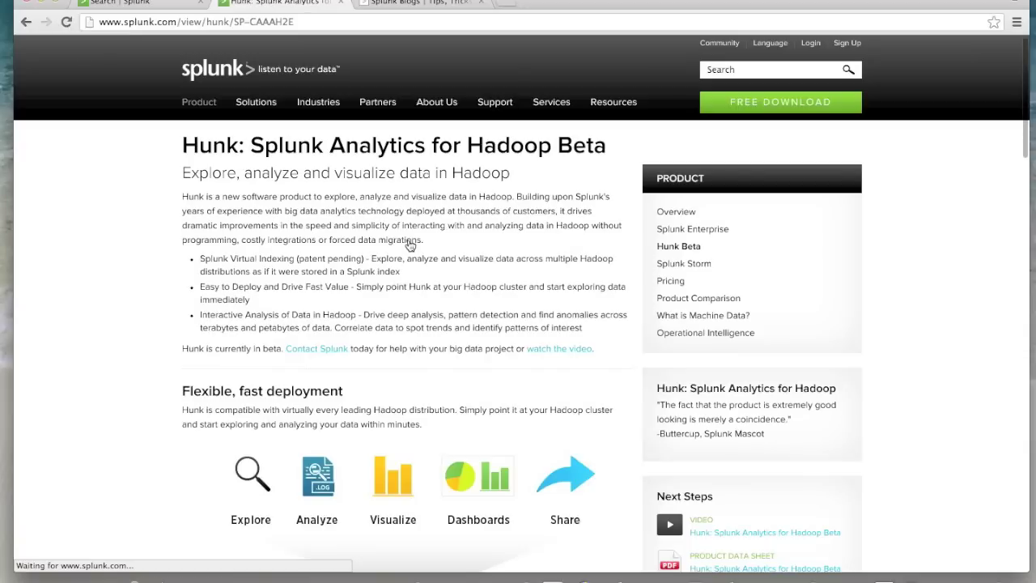
pyautogui.scroll(-3, 410, 246)
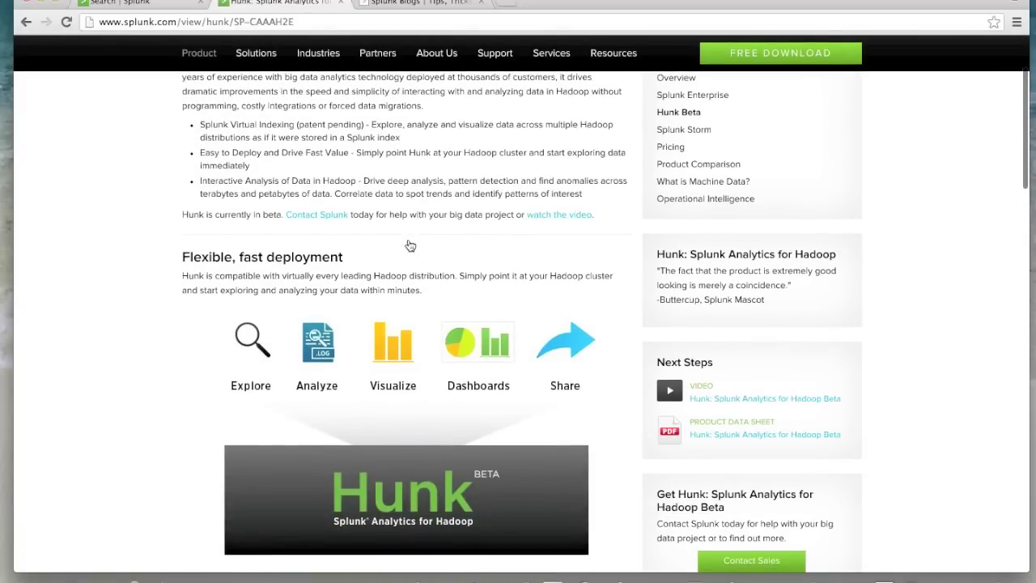
pyautogui.scroll(-4, 410, 245)
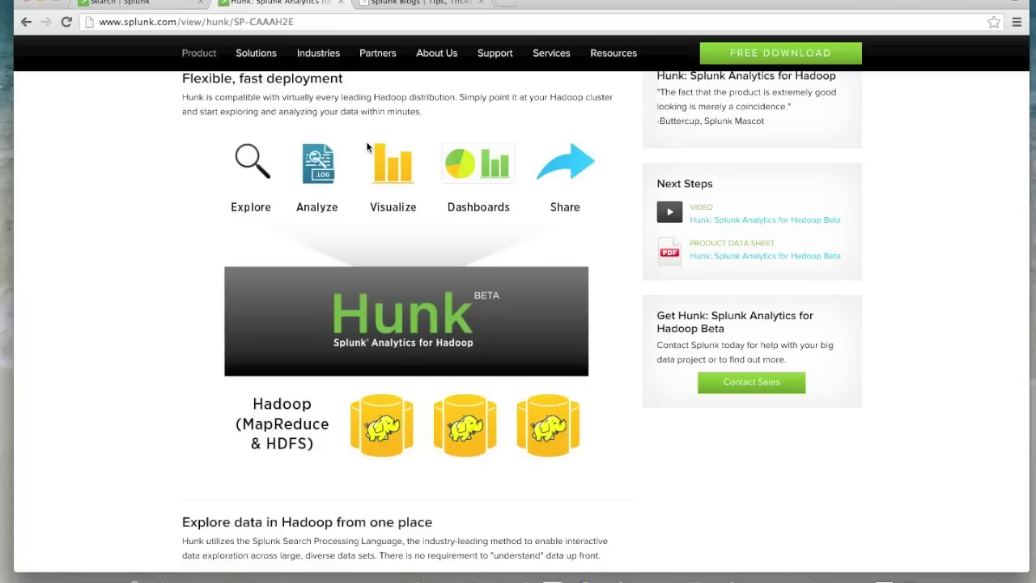
pyautogui.scroll(5, 366, 141)
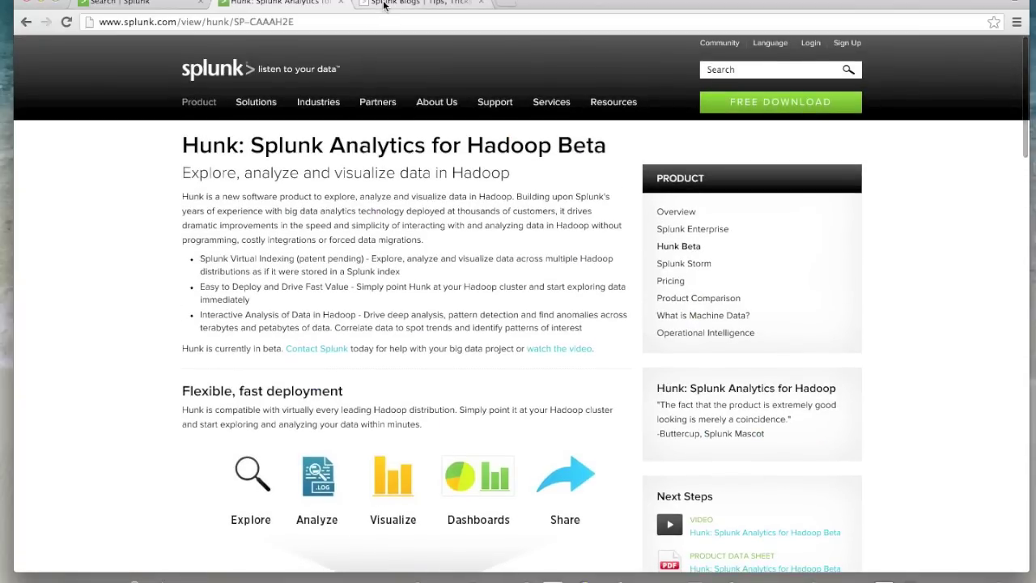
pyautogui.click(385, 6)
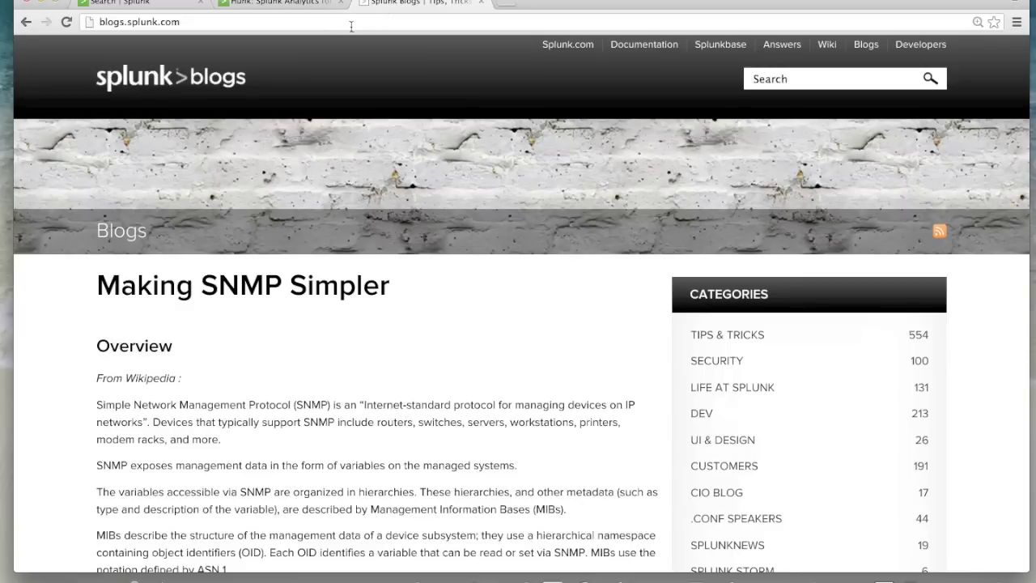
# Search Splunk Blogs for 'hadoop' to list the Hunk Intro – Part 1 post
pyautogui.click(783, 84)
pyautogui.write('hadoop')
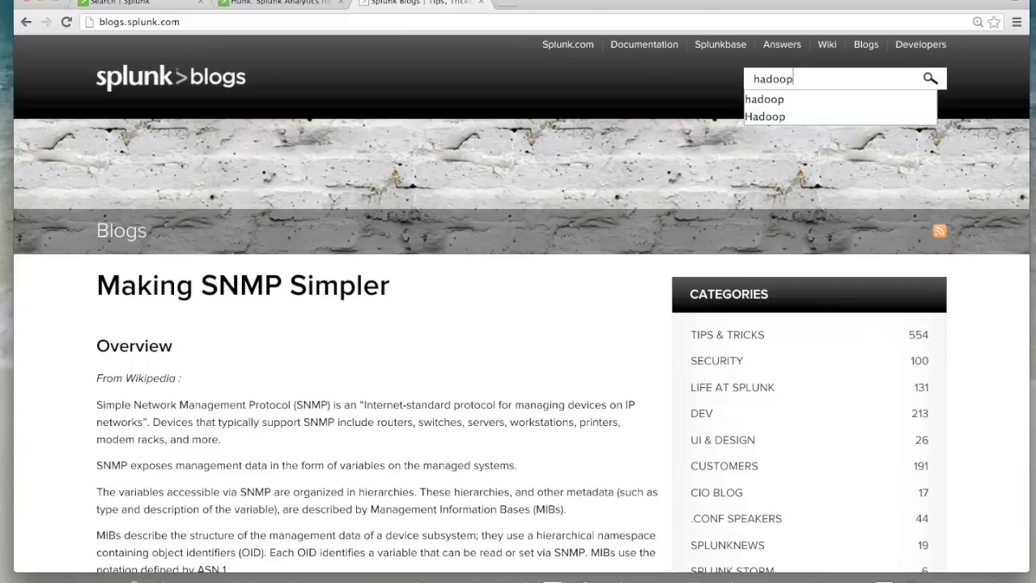
pyautogui.press('Return')
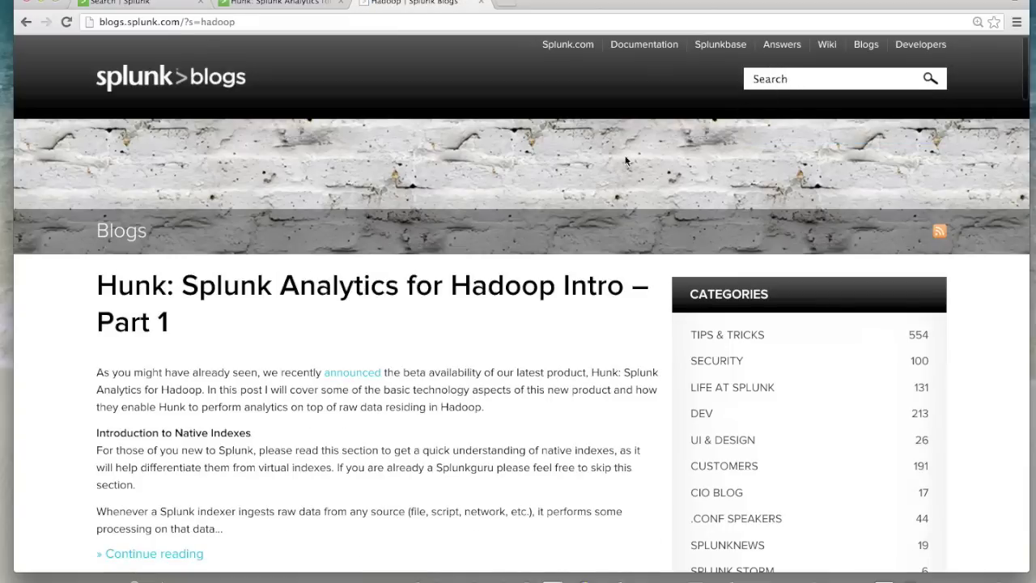